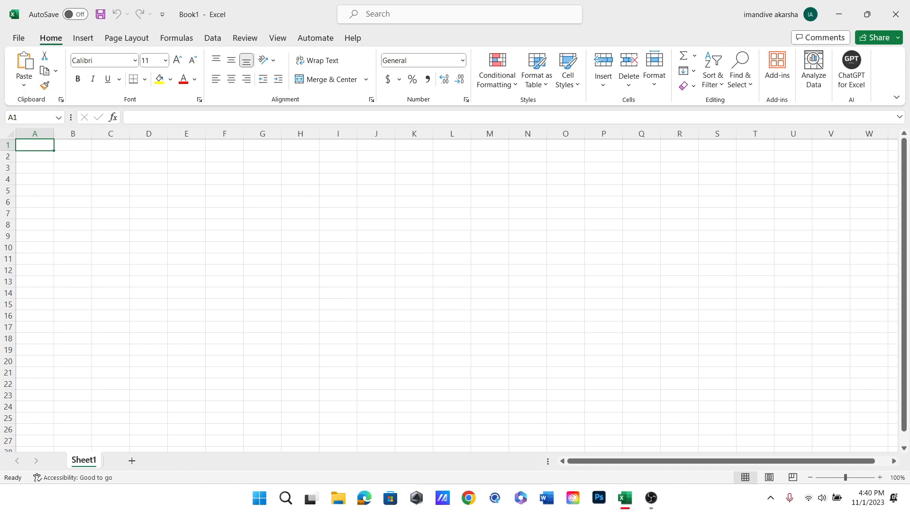
Insert a blank 3-D clustered column chart on the empty sheet.
{"action": "left_click", "coordinate": [83, 38]}
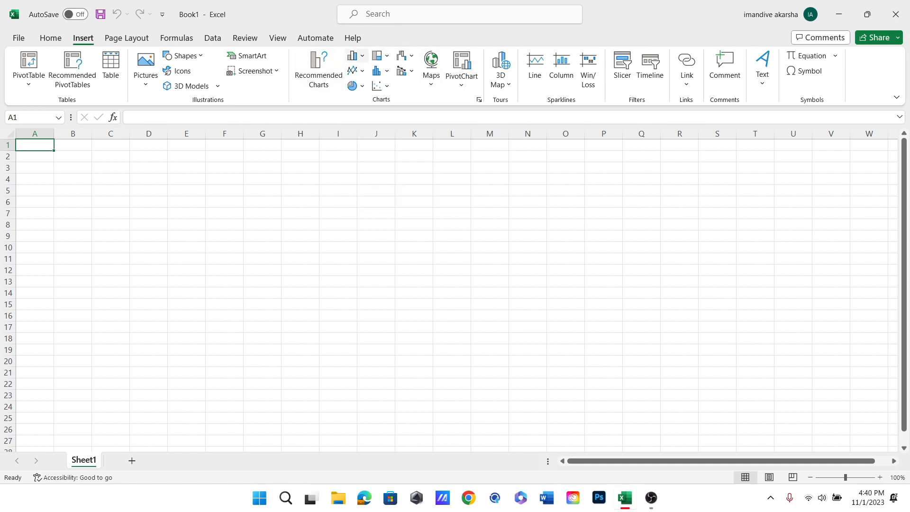
{"action": "left_click", "coordinate": [356, 56]}
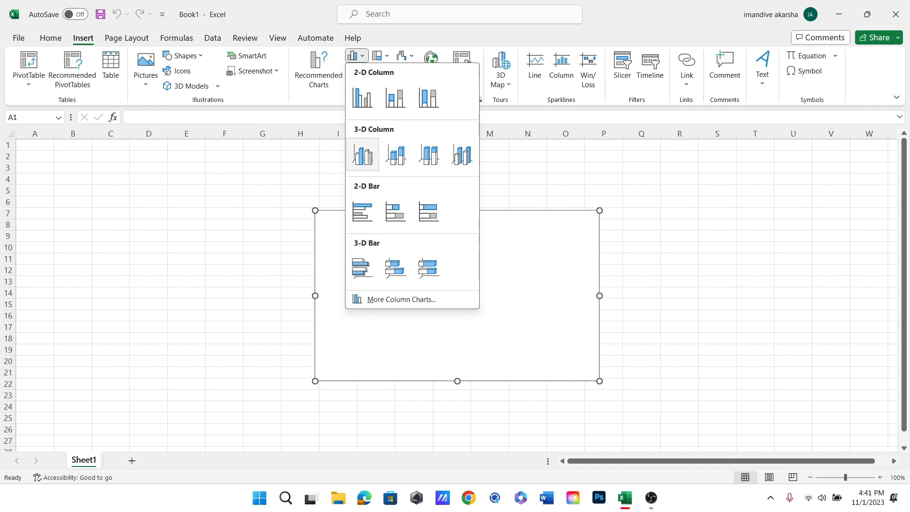
{"action": "left_click", "coordinate": [363, 154]}
Add four unnamed series with the default value to the chart's data source.
{"action": "left_click", "coordinate": [610, 49]}
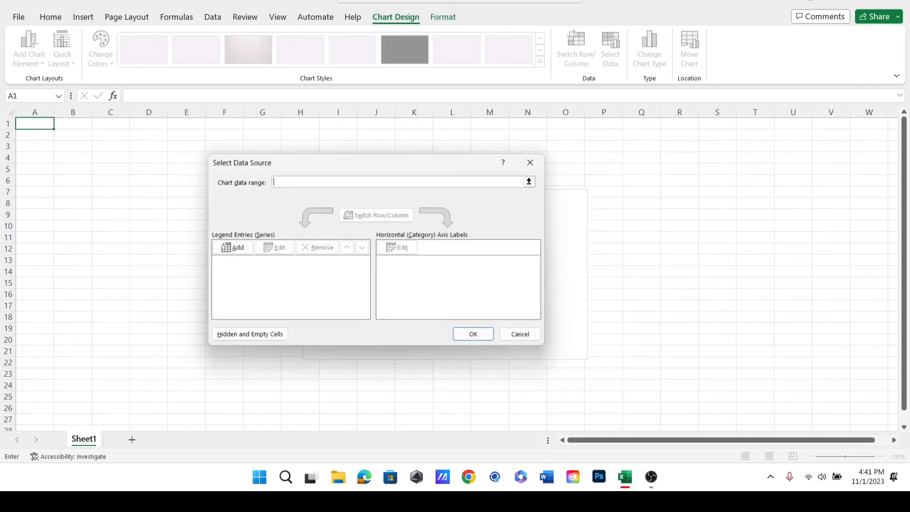
{"action": "left_click", "coordinate": [233, 247]}
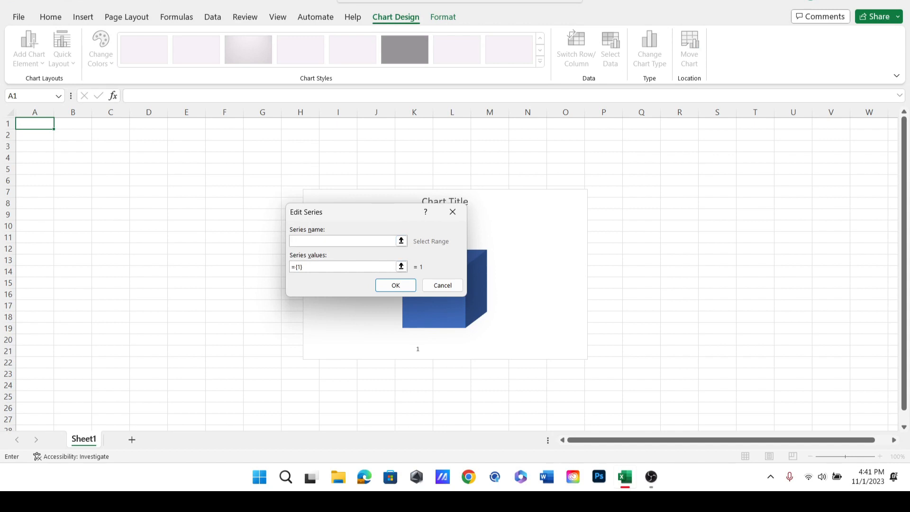
{"action": "key", "text": "Return"}
{"action": "key", "text": "Return"}
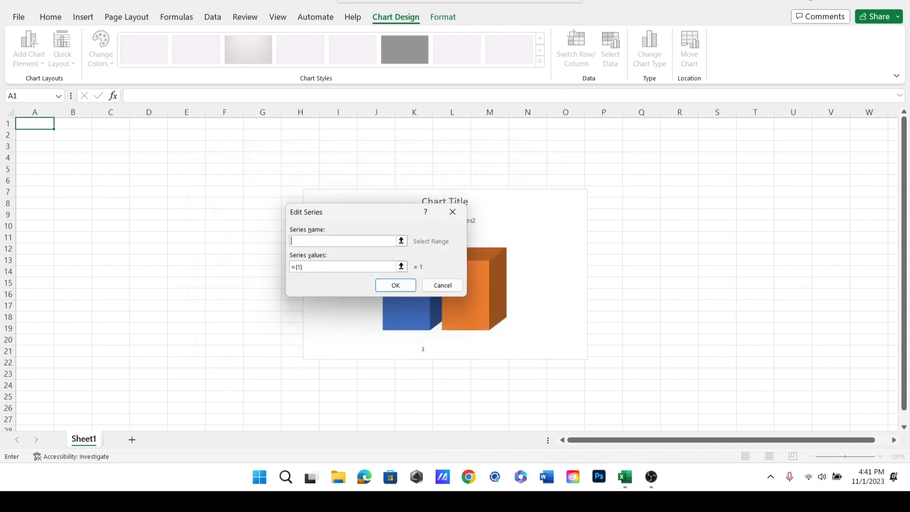
{"action": "key", "text": "Return"}
{"action": "key", "text": "Return"}
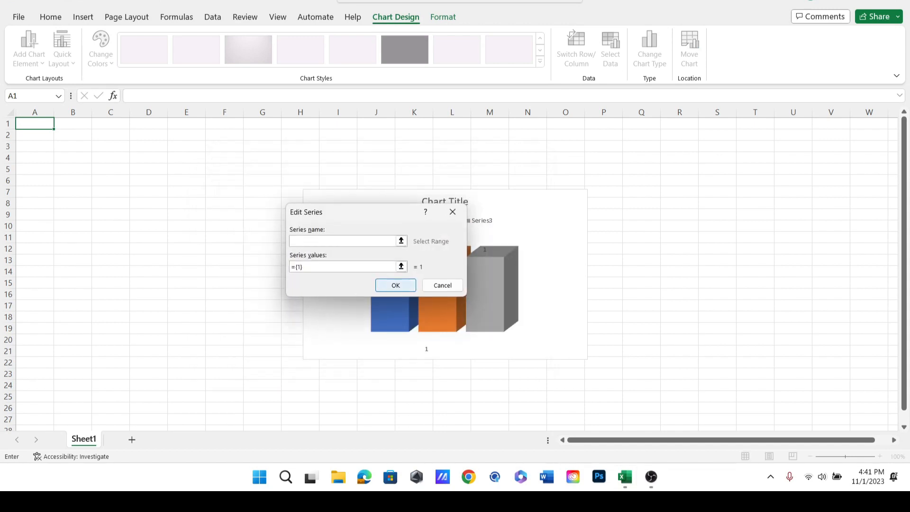
{"action": "key", "text": "Return"}
{"action": "key", "text": "Return"}
{"action": "key", "text": "Return"}
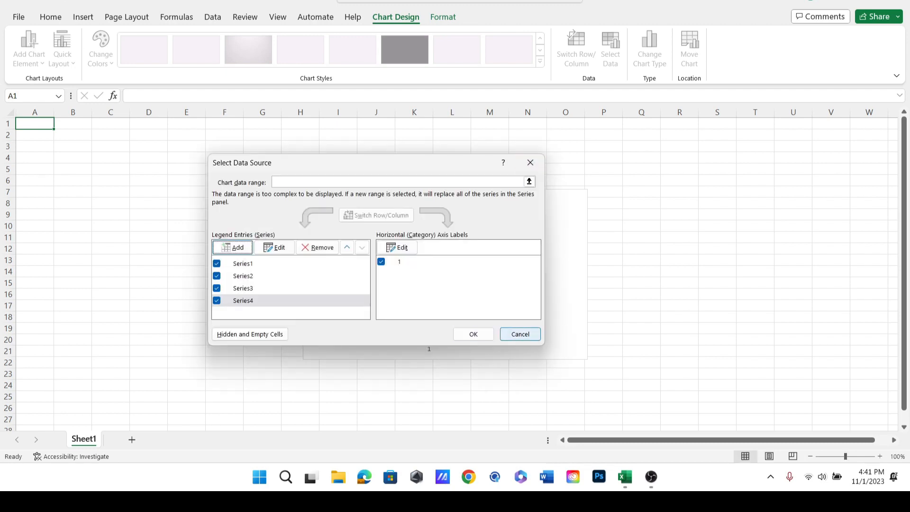
Set the chart's horizontal category axis label to 122.
{"action": "left_click", "coordinate": [243, 264]}
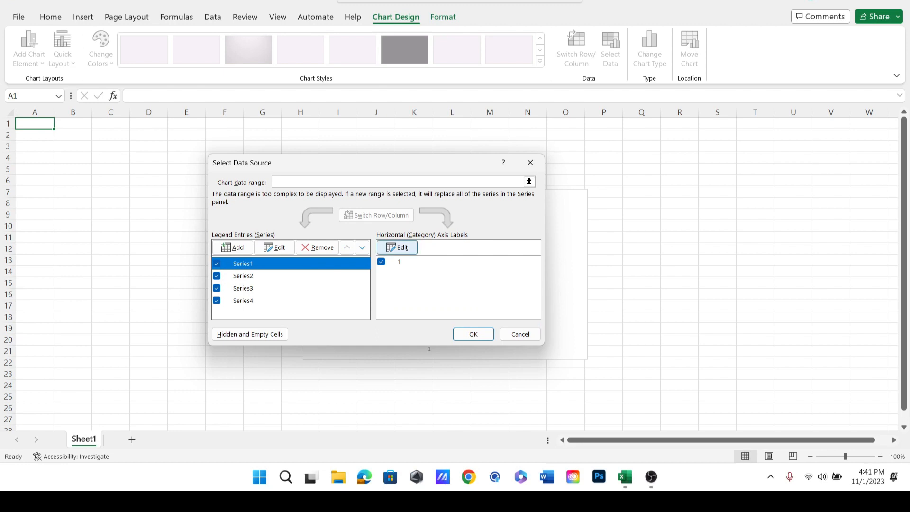
{"action": "left_click", "coordinate": [398, 247]}
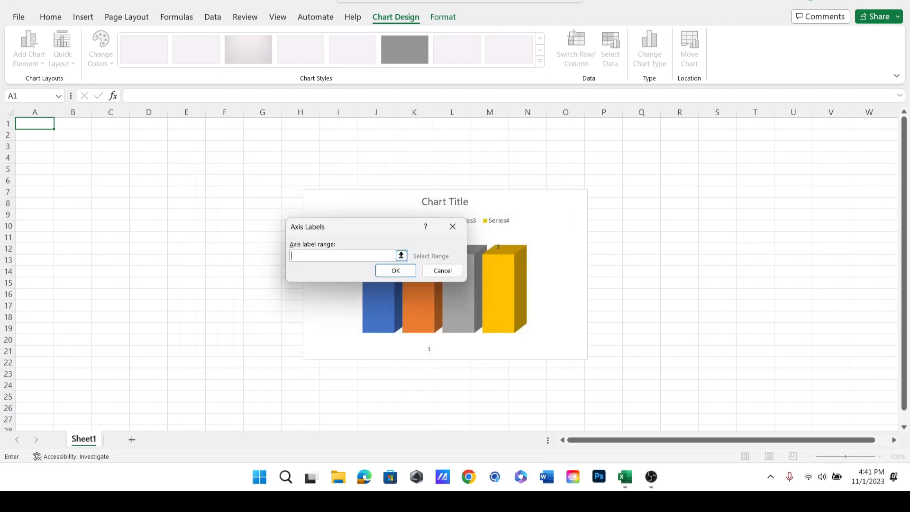
{"action": "type", "text": "122"}
{"action": "key", "text": "Return"}
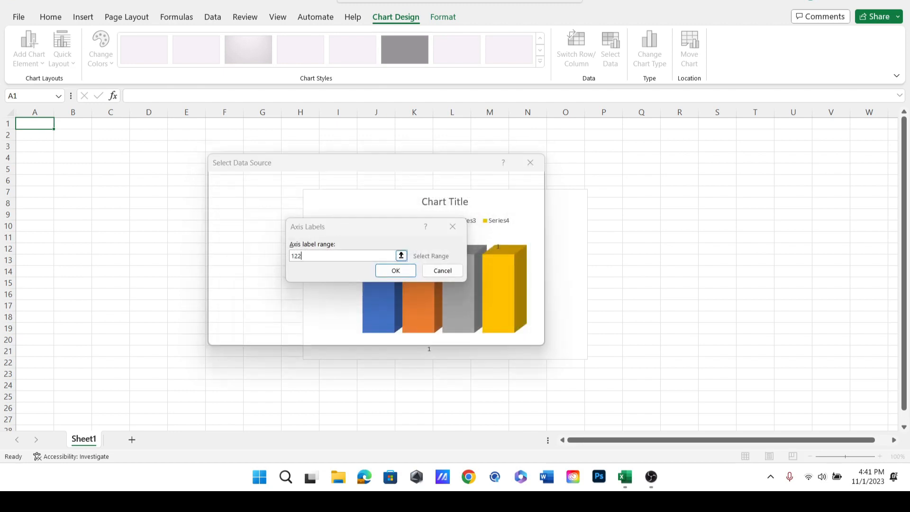
Name the first data series Word and set its value to 10.
{"action": "left_click", "coordinate": [243, 263]}
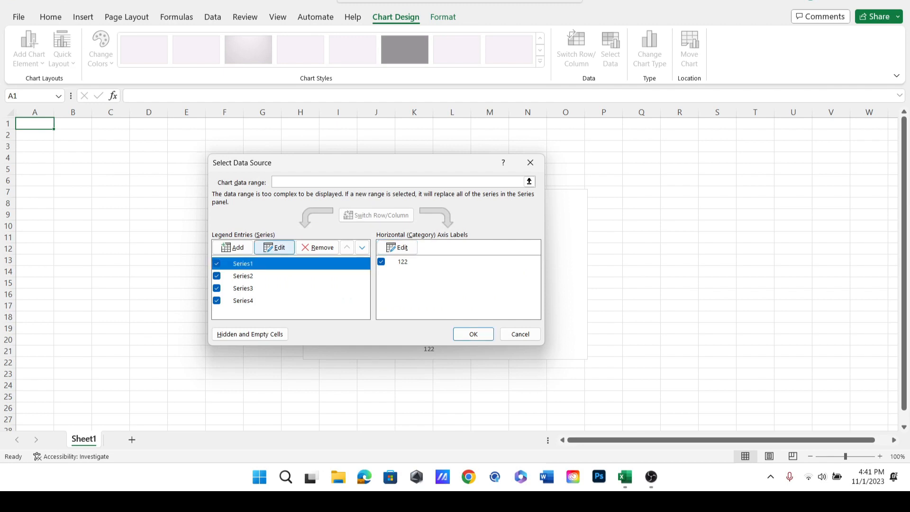
{"action": "left_click", "coordinate": [275, 248]}
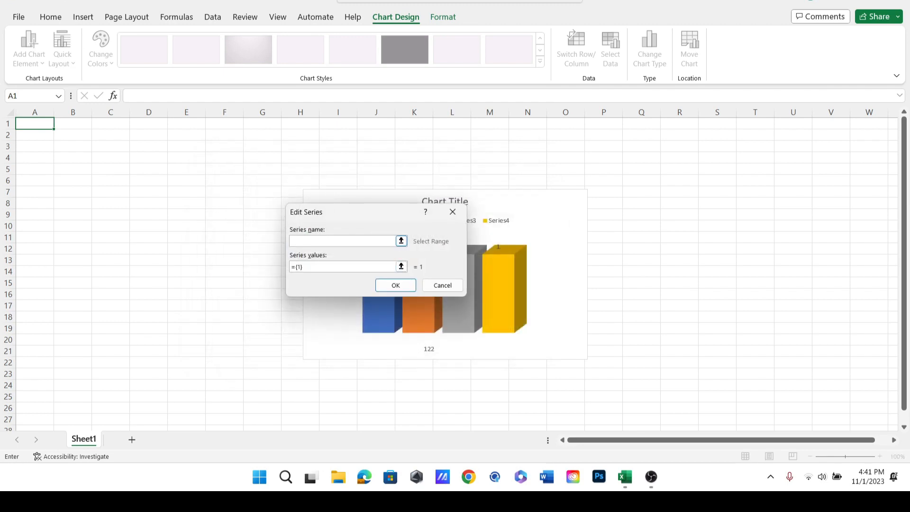
{"action": "type", "text": "Word"}
{"action": "key", "text": "Tab"}
{"action": "left_click", "coordinate": [401, 266]}
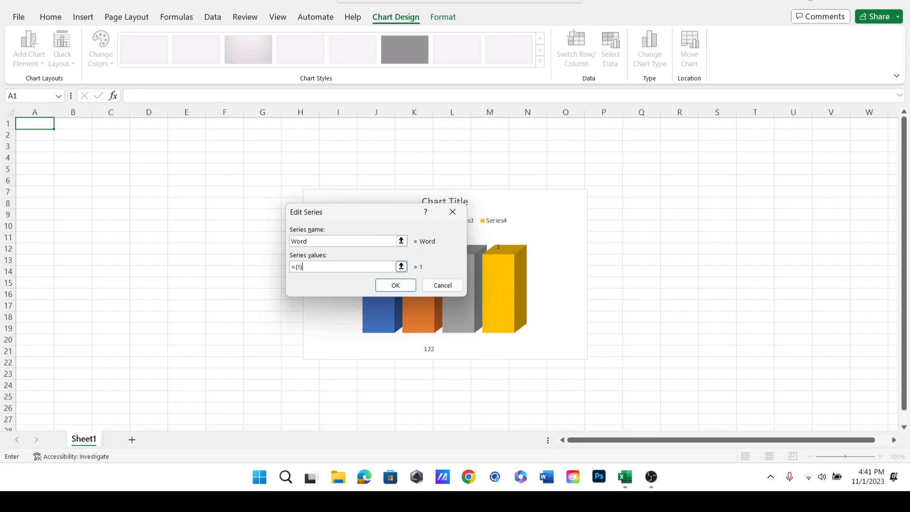
{"action": "left_click", "coordinate": [401, 266]}
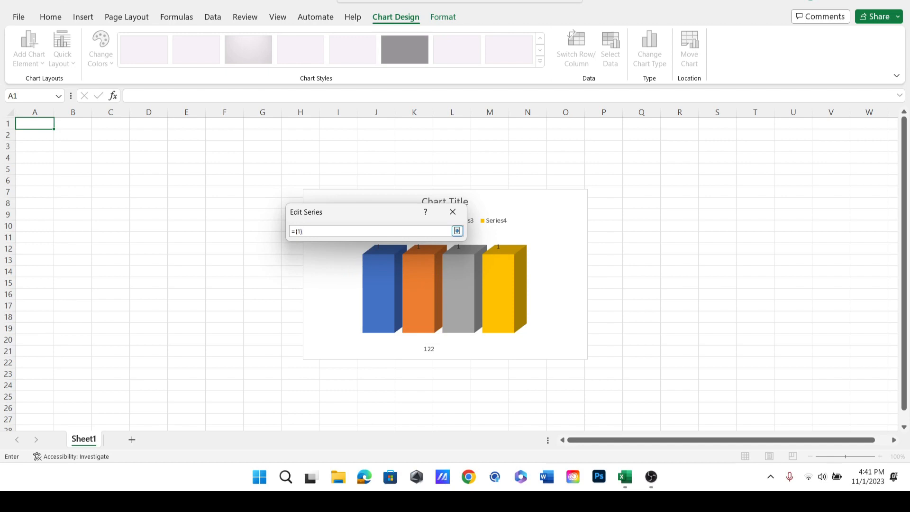
{"action": "type", "text": "0"}
{"action": "key", "text": "Return"}
{"action": "key", "text": "Return"}
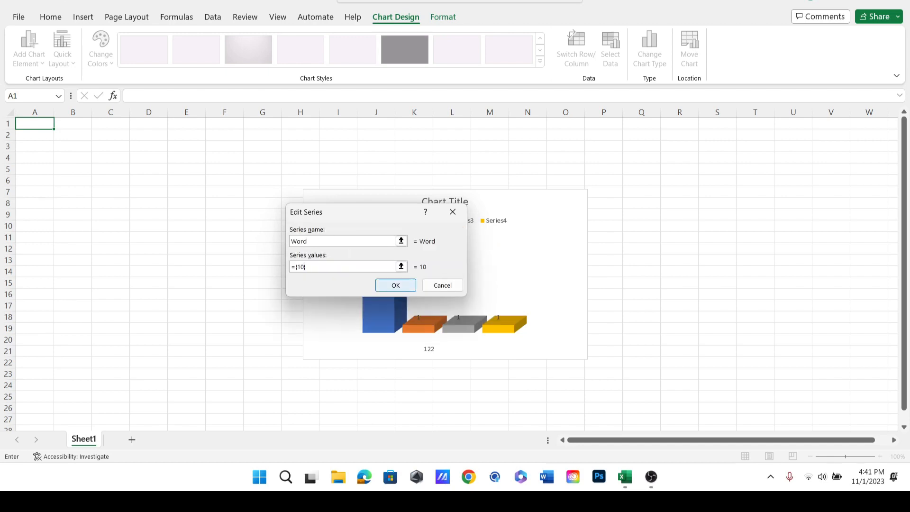
Name the second data series PowerPoint and set its value to 9.
{"action": "left_click", "coordinate": [243, 276]}
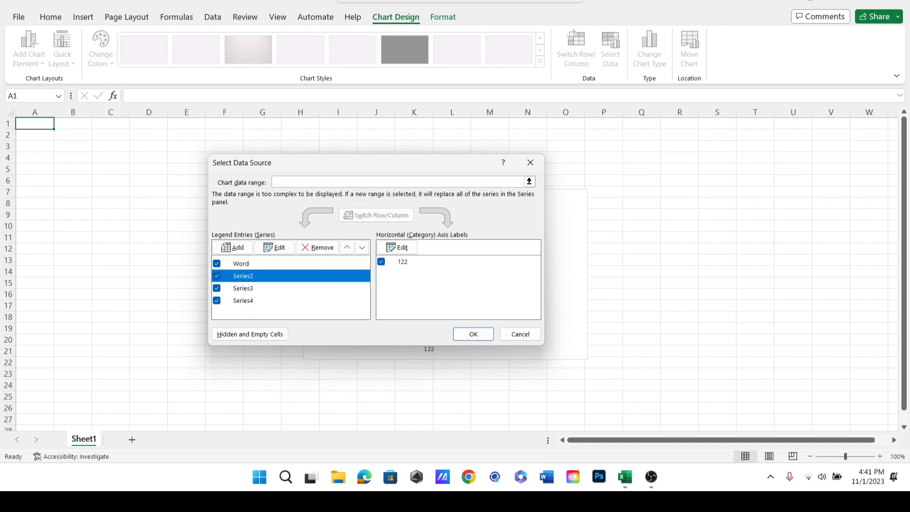
{"action": "left_click", "coordinate": [274, 247]}
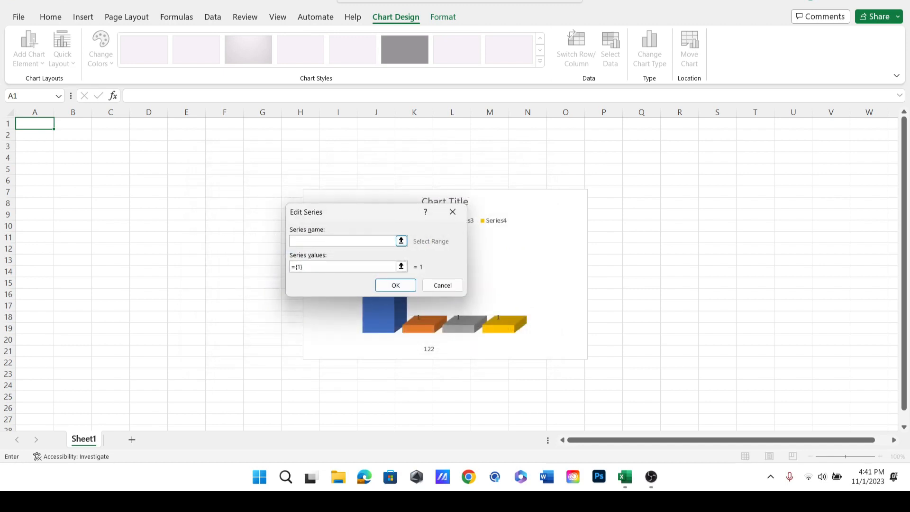
{"action": "type", "text": "PowerPoint"}
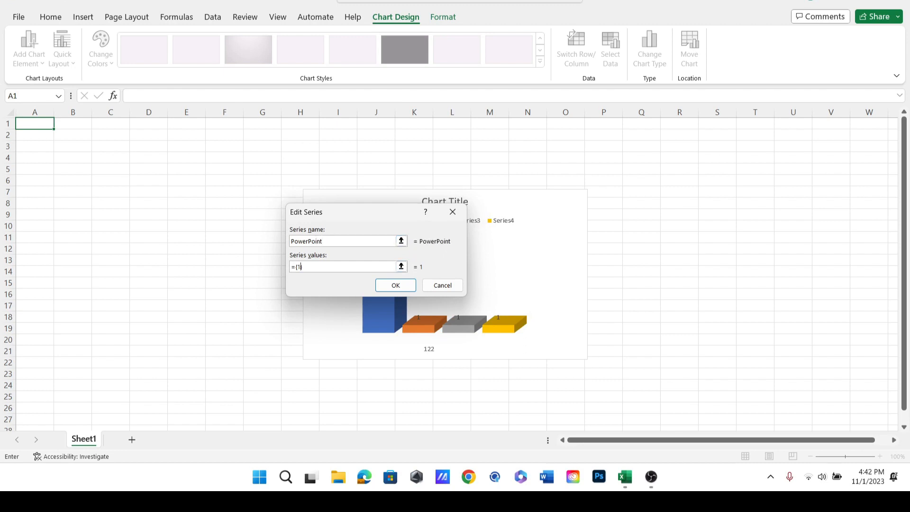
{"action": "key", "text": "BackSpace"}
{"action": "key", "text": "Return"}
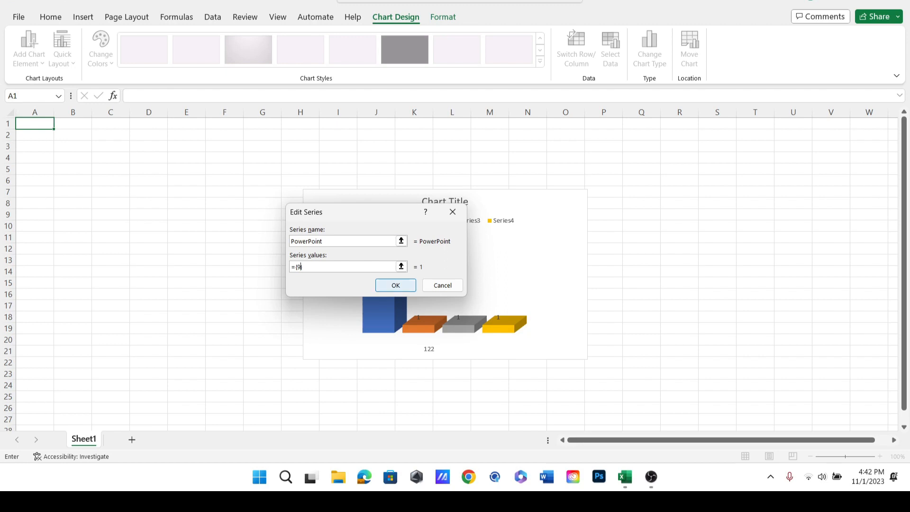
Name the third data series Excel and set its value to 7.
{"action": "left_click", "coordinate": [243, 288]}
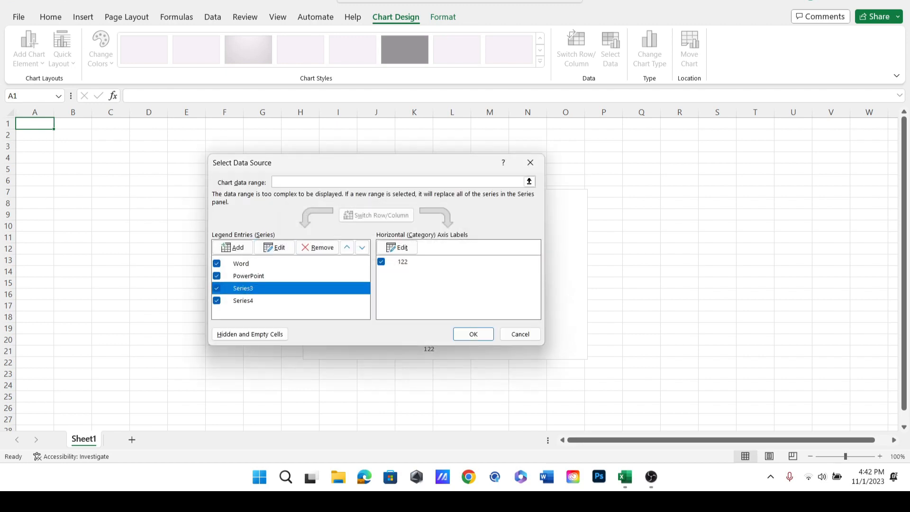
{"action": "left_click", "coordinate": [275, 247]}
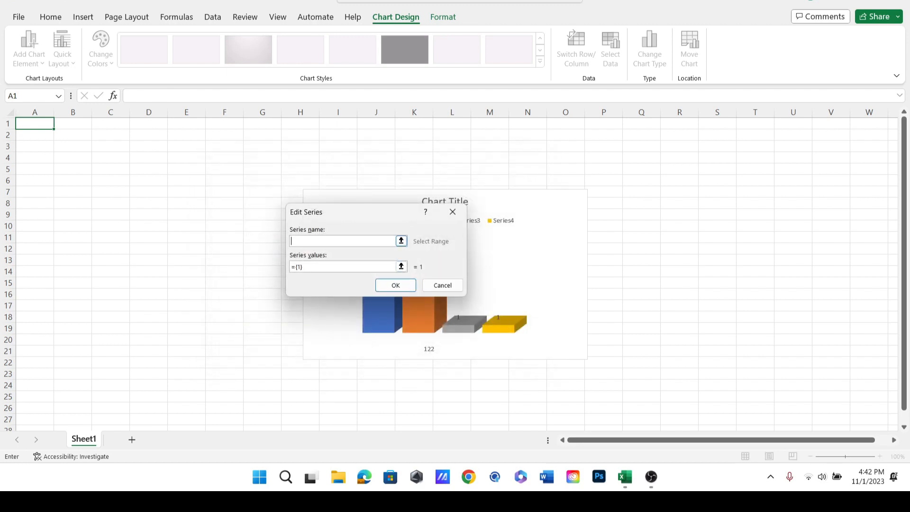
{"action": "type", "text": "Excel"}
{"action": "left_click", "coordinate": [301, 267]}
{"action": "key", "text": "BackSpace"}
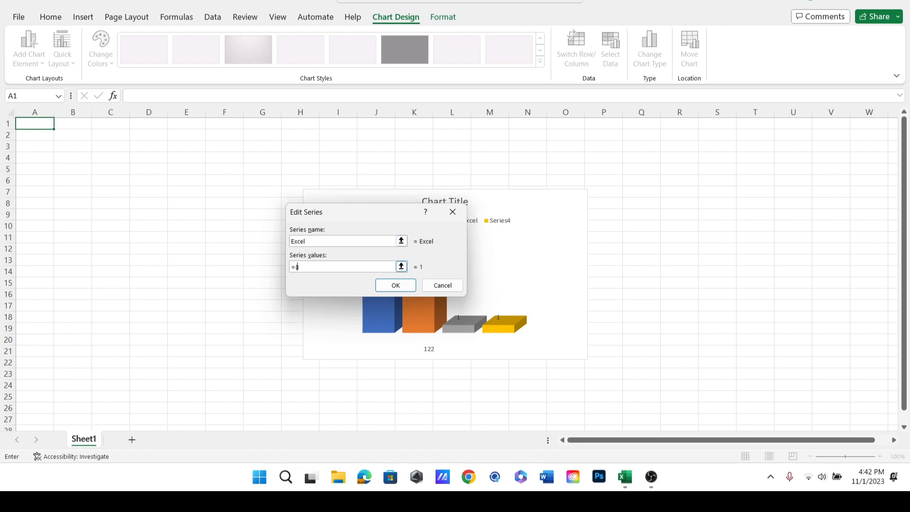
{"action": "type", "text": "7"}
{"action": "key", "text": "Return"}
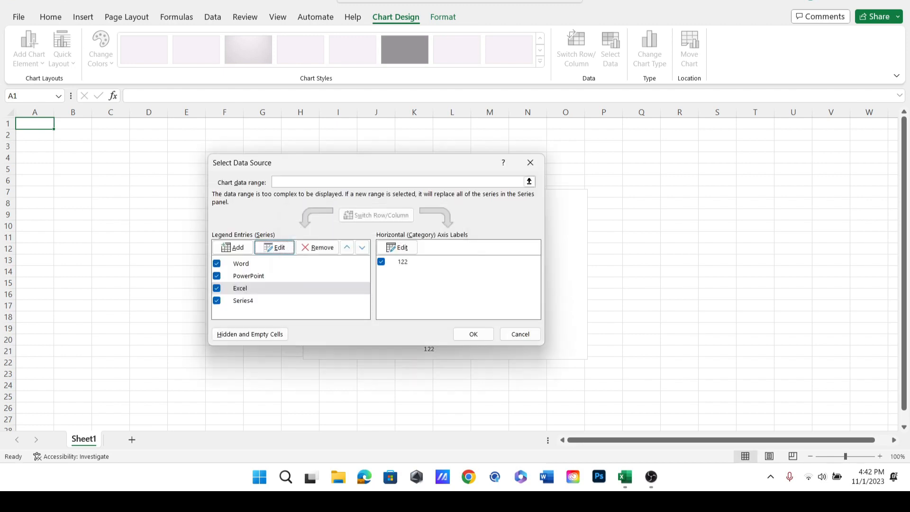
Remove the unused fourth series and apply the data source changes to the chart.
{"action": "left_click", "coordinate": [243, 301]}
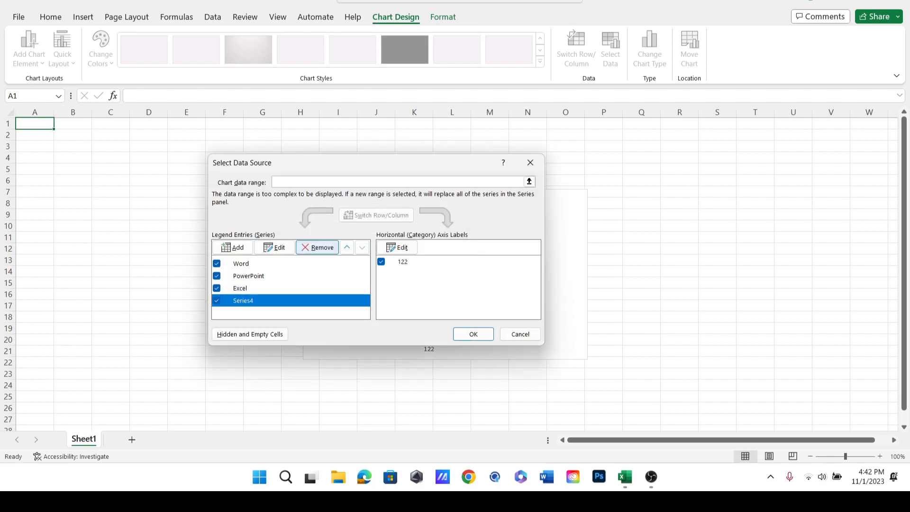
{"action": "left_click", "coordinate": [317, 247]}
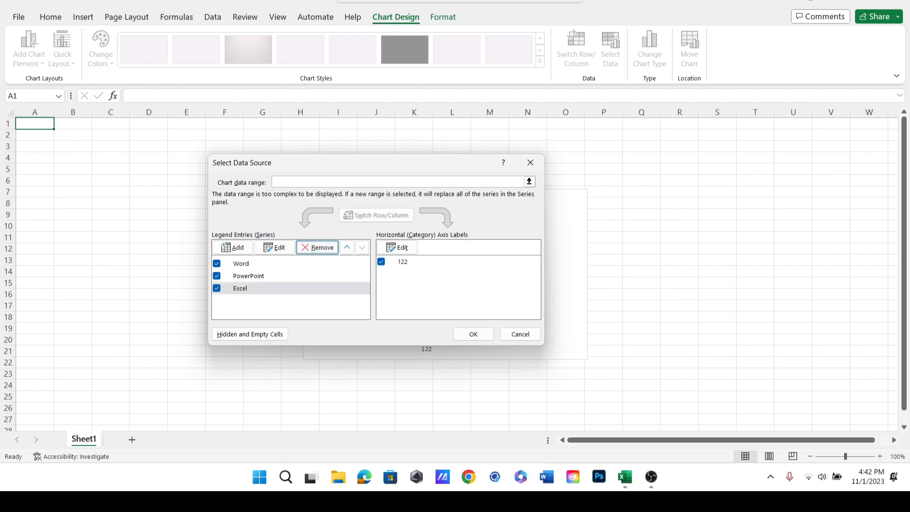
{"action": "left_click", "coordinate": [473, 334]}
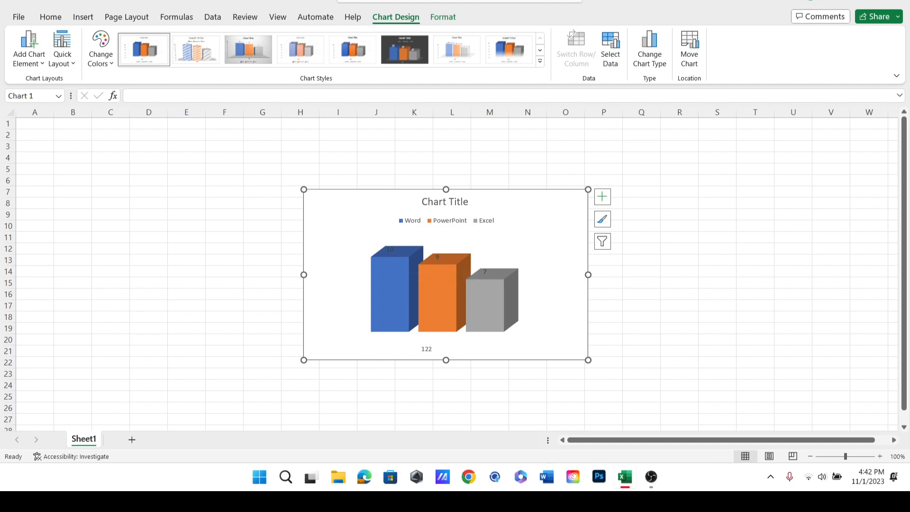
Replace the chart's placeholder title with "Tutorials".
{"action": "left_click", "coordinate": [490, 385]}
{"action": "left_click", "coordinate": [485, 303]}
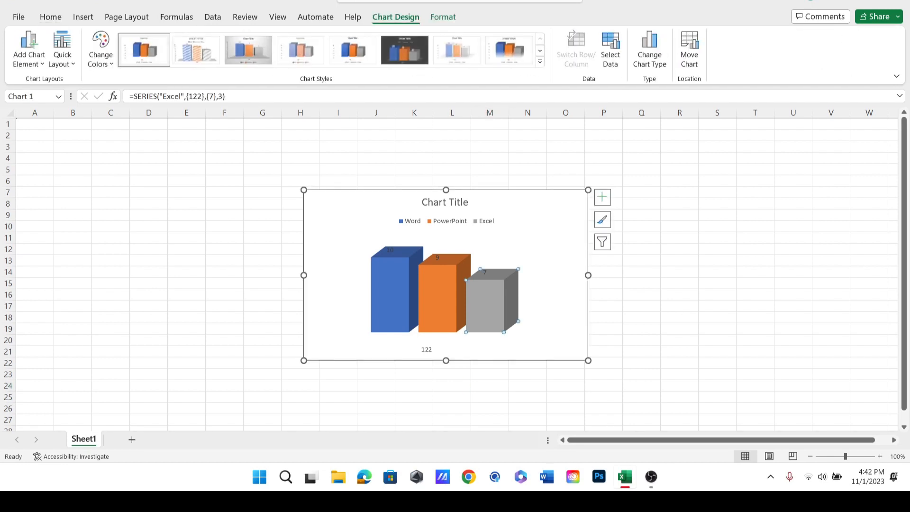
{"action": "left_click", "coordinate": [445, 202]}
{"action": "left_click", "coordinate": [454, 202]}
{"action": "triple_click", "coordinate": [454, 202]}
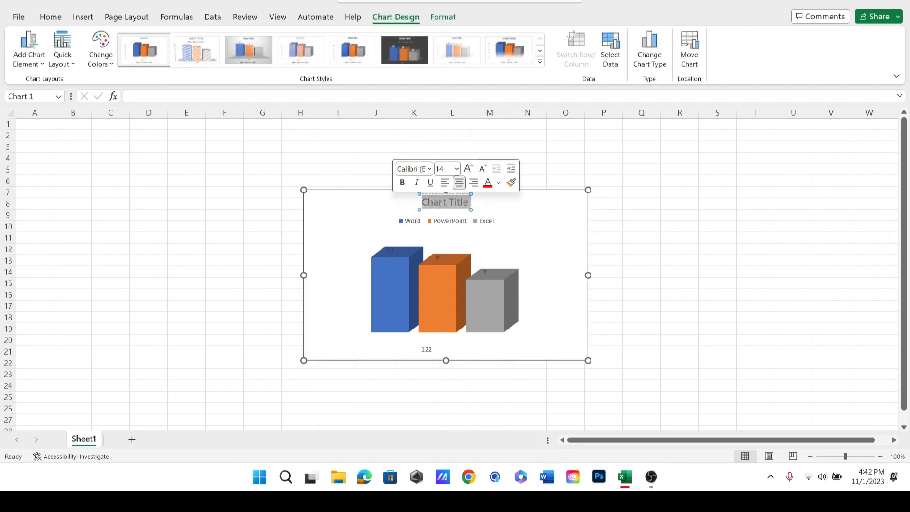
{"action": "key", "text": "BackSpace"}
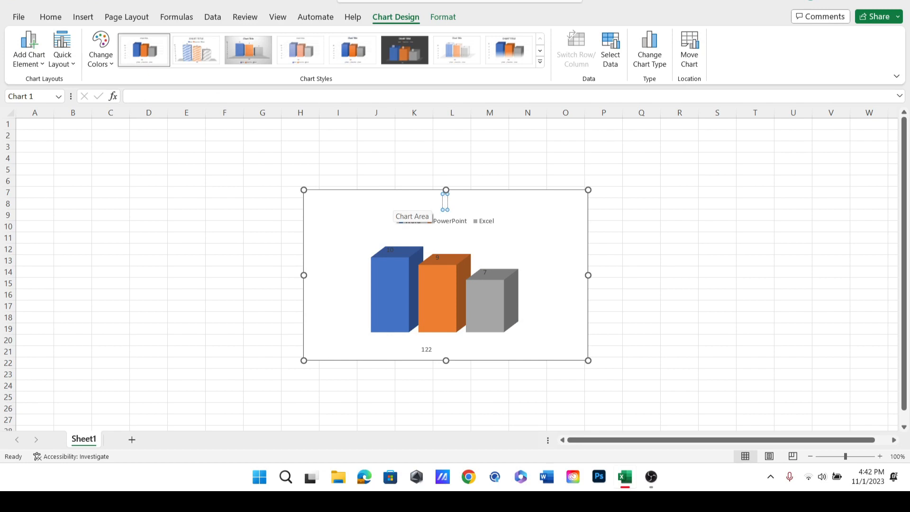
{"action": "type", "text": "Tutorials"}
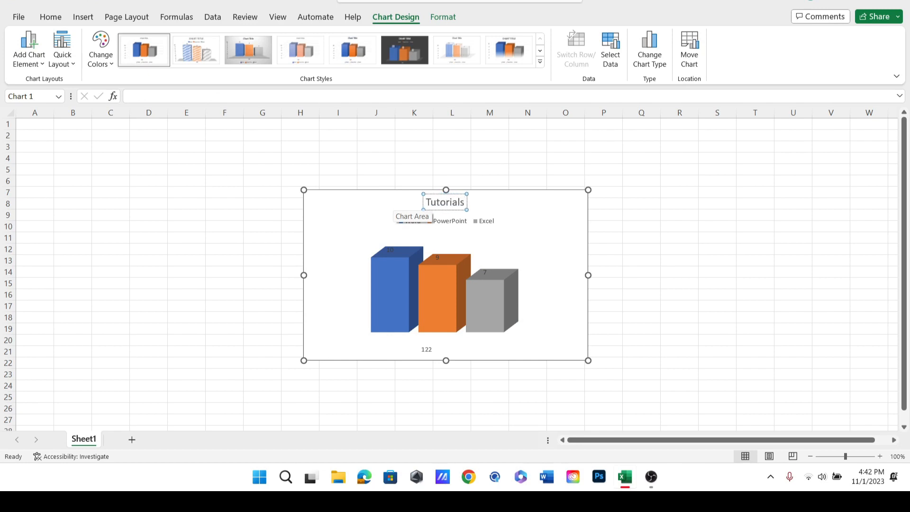
{"action": "left_click", "coordinate": [357, 264]}
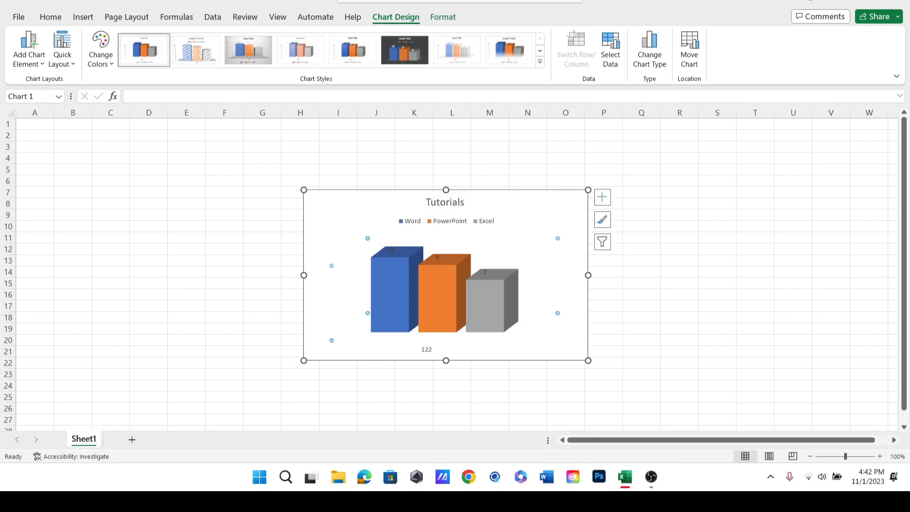
Apply the dark Style 9 chart style to the Tutorials column chart.
{"action": "left_click", "coordinate": [604, 284]}
{"action": "left_click", "coordinate": [539, 264]}
{"action": "left_click", "coordinate": [603, 219]}
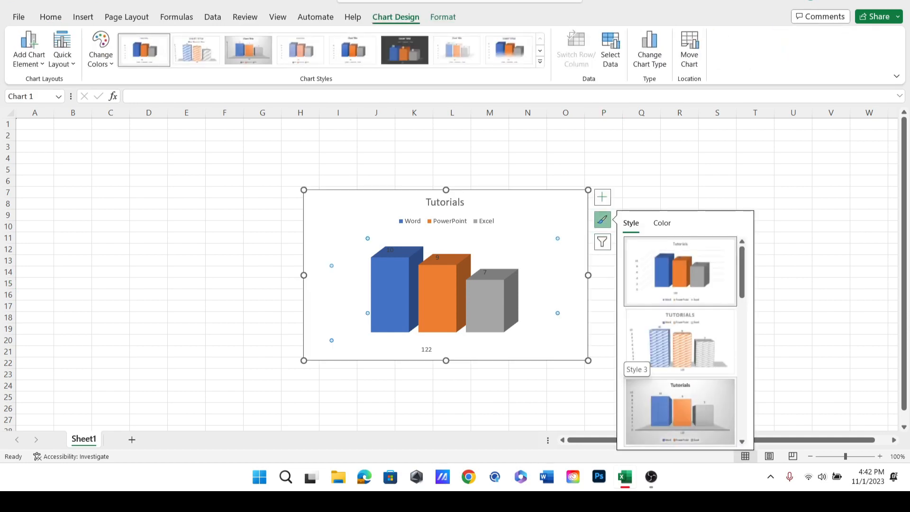
{"action": "scroll", "coordinate": [680, 341], "scroll_direction": "down", "scroll_amount": 2}
{"action": "scroll", "coordinate": [680, 341], "scroll_direction": "down", "scroll_amount": 3}
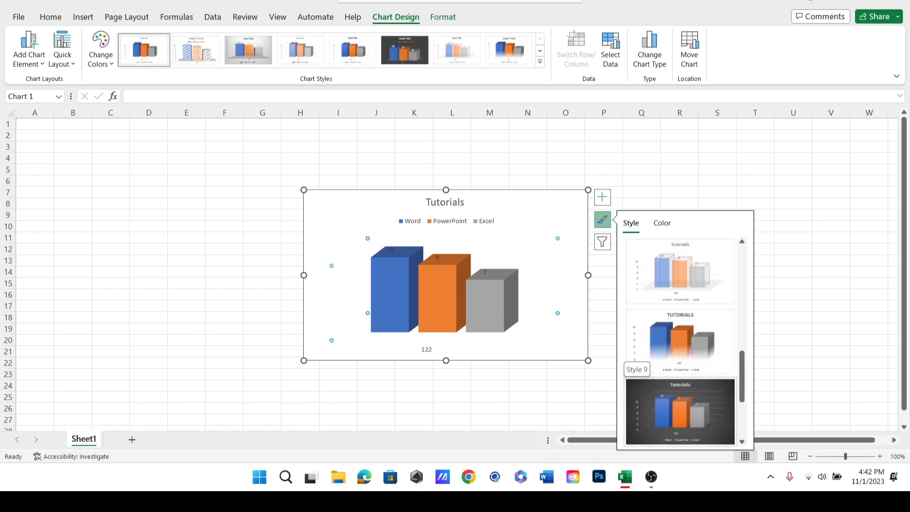
{"action": "scroll", "coordinate": [680, 412], "scroll_direction": "down", "scroll_amount": 2}
{"action": "left_click", "coordinate": [681, 271]}
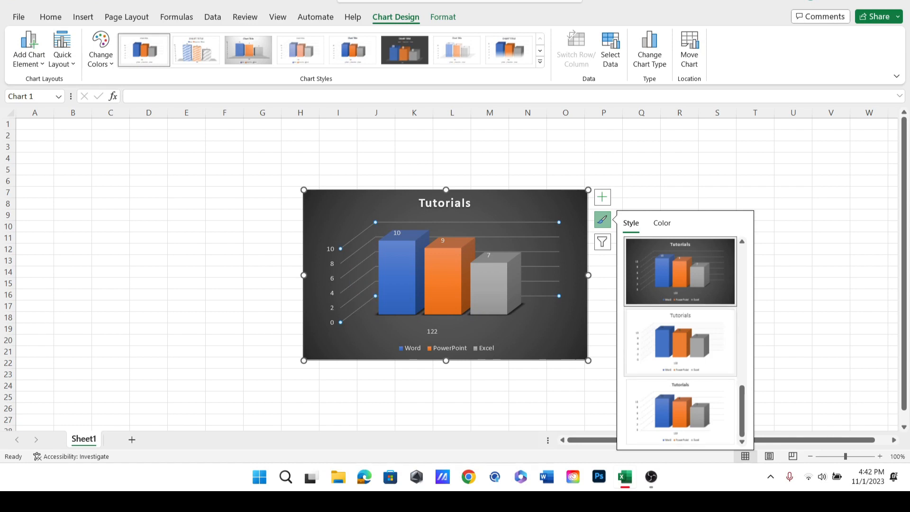
{"action": "left_click", "coordinate": [680, 170]}
{"action": "left_click", "coordinate": [492, 286]}
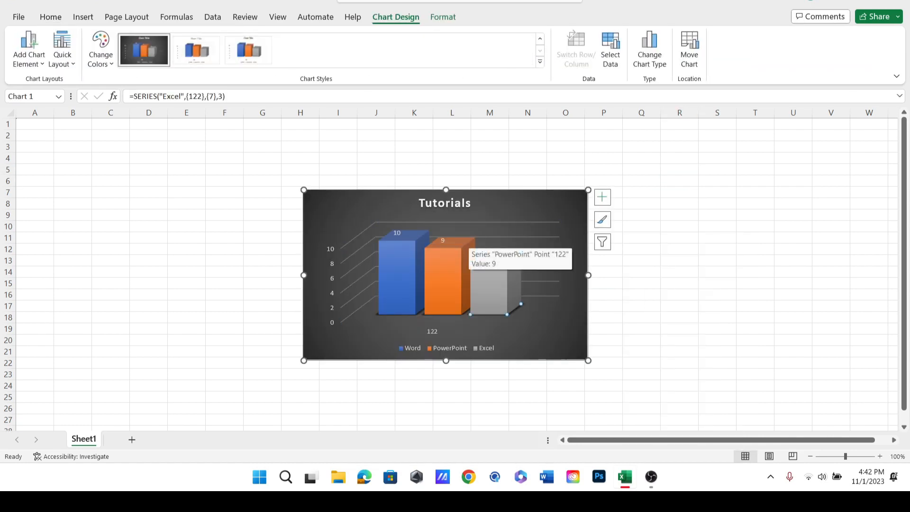
{"action": "left_click", "coordinate": [610, 47]}
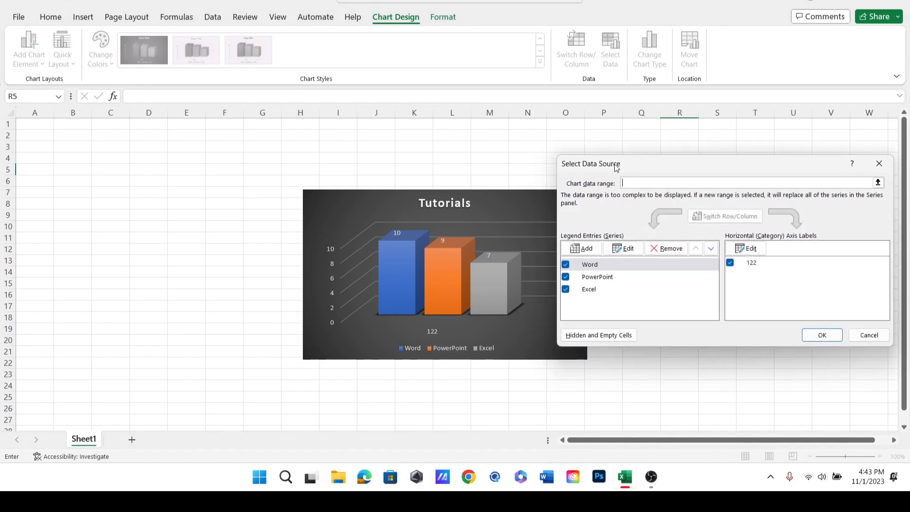
{"action": "mouse_move", "coordinate": [612, 169]}
{"action": "left_mouse_down"}
{"action": "mouse_move", "coordinate": [577, 167]}
{"action": "mouse_move", "coordinate": [603, 170]}
{"action": "left_mouse_up"}
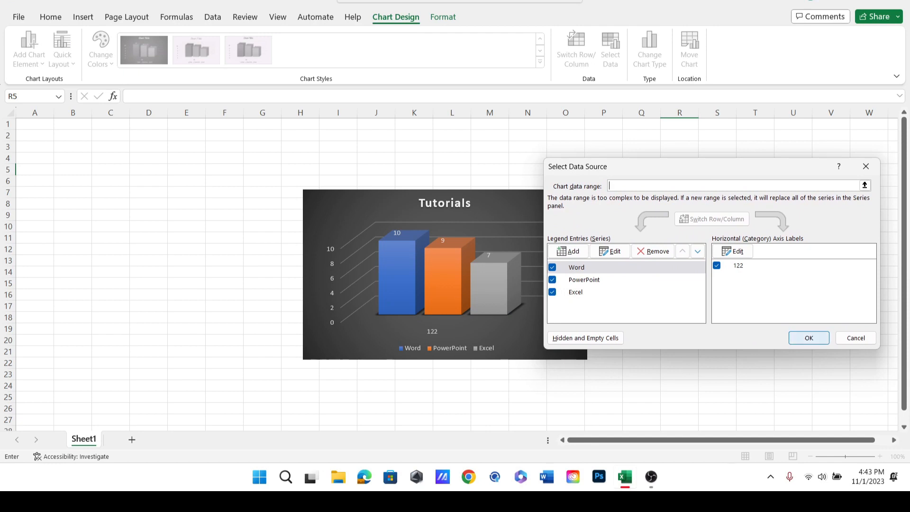
{"action": "left_click", "coordinate": [810, 338]}
Allow the Tutorials chart's conversion to 2-D and change its chart type to 3-D Pie.
{"action": "left_click", "coordinate": [649, 48]}
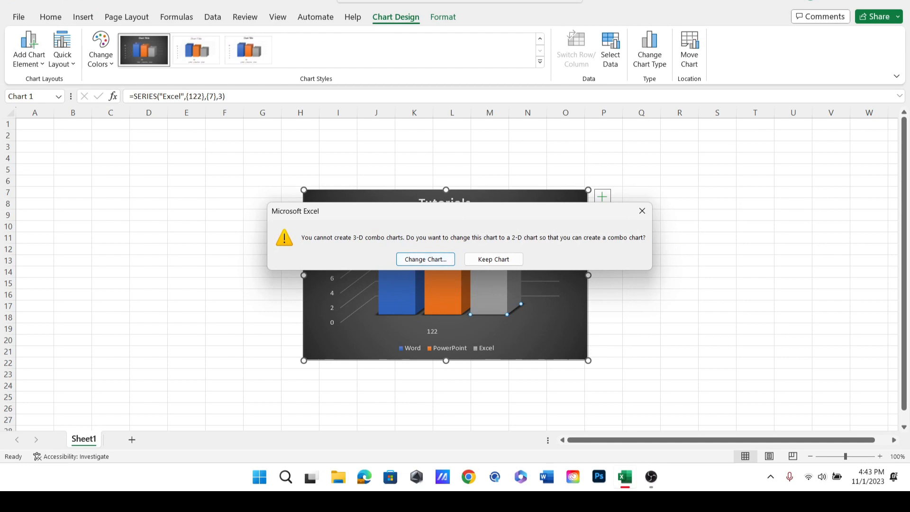
{"action": "key", "text": "Return"}
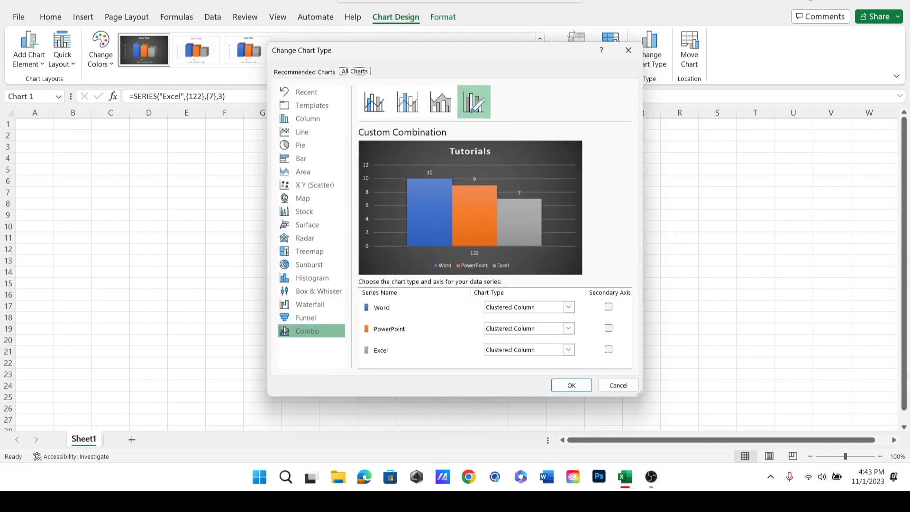
{"action": "left_click", "coordinate": [304, 145]}
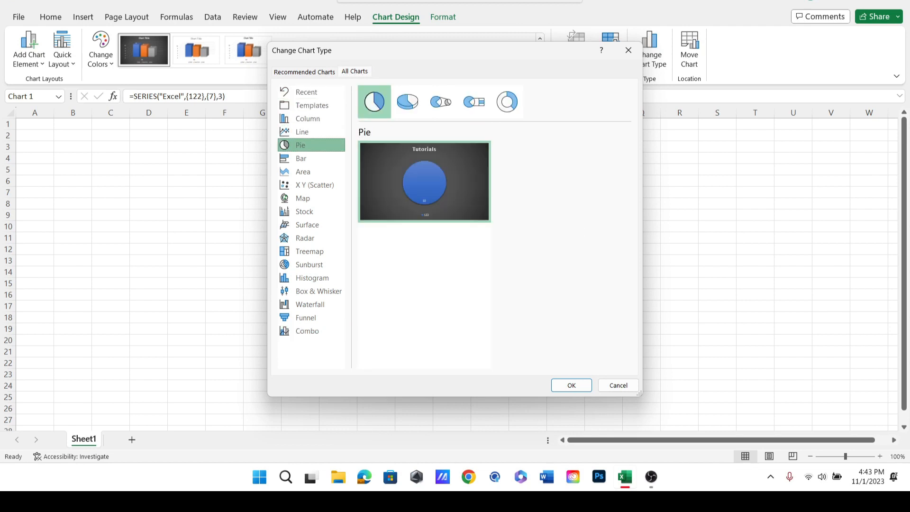
{"action": "mouse_move", "coordinate": [417, 180]}
{"action": "left_click", "coordinate": [408, 102]}
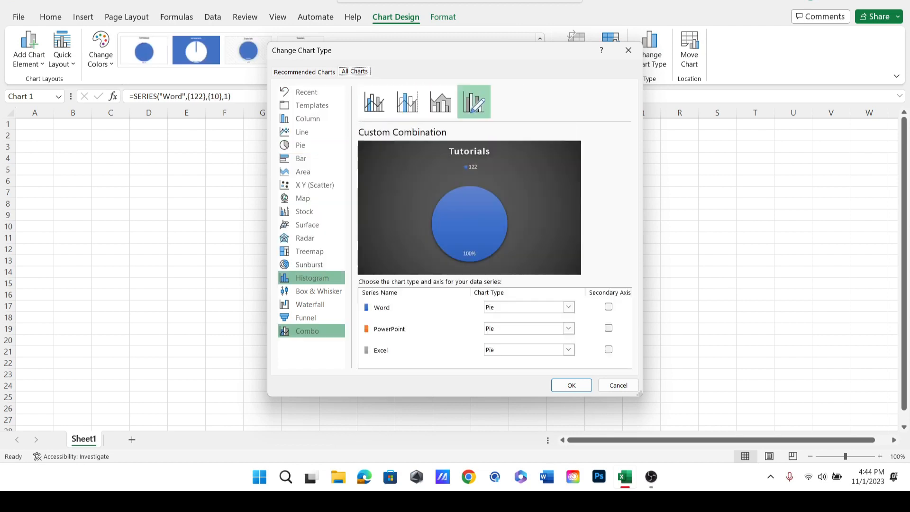
Change the Tutorials chart's type to 3-D Area.
{"action": "left_click", "coordinate": [312, 278]}
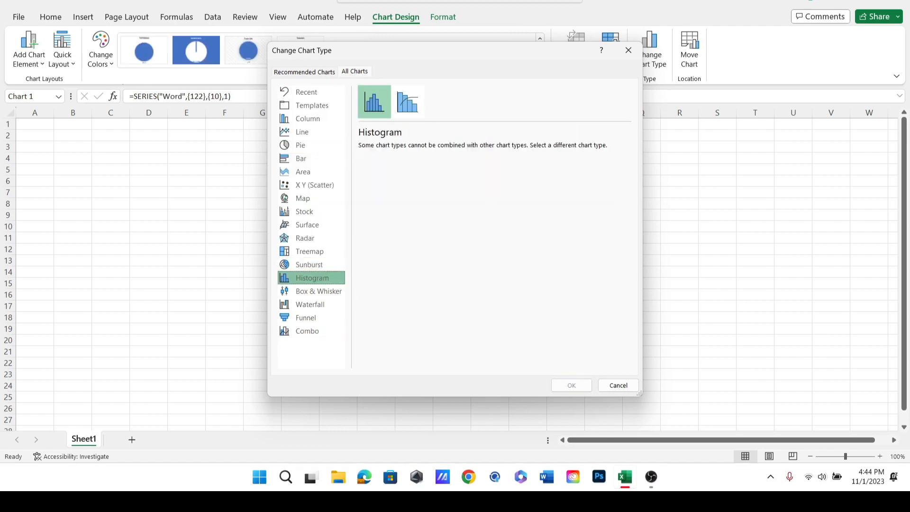
{"action": "left_click", "coordinate": [303, 159]}
{"action": "left_click", "coordinate": [304, 171]}
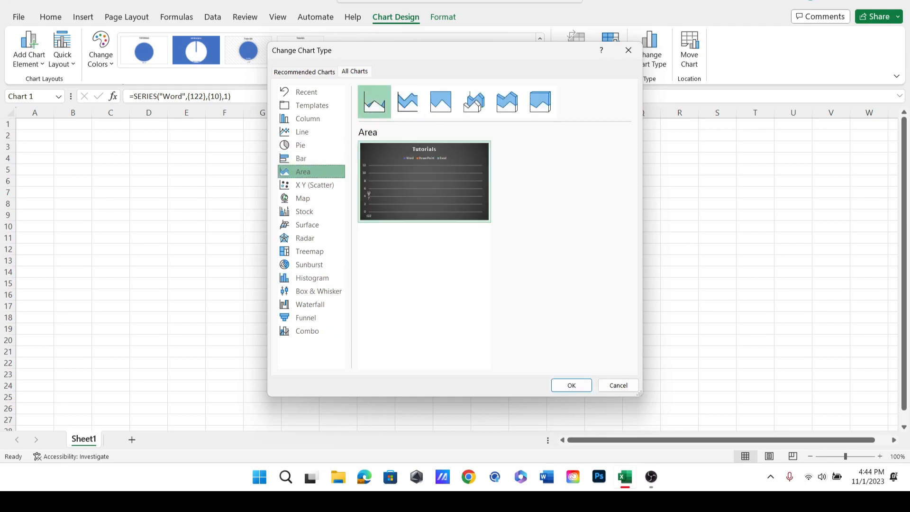
{"action": "left_click", "coordinate": [408, 101]}
{"action": "left_click", "coordinate": [441, 102]}
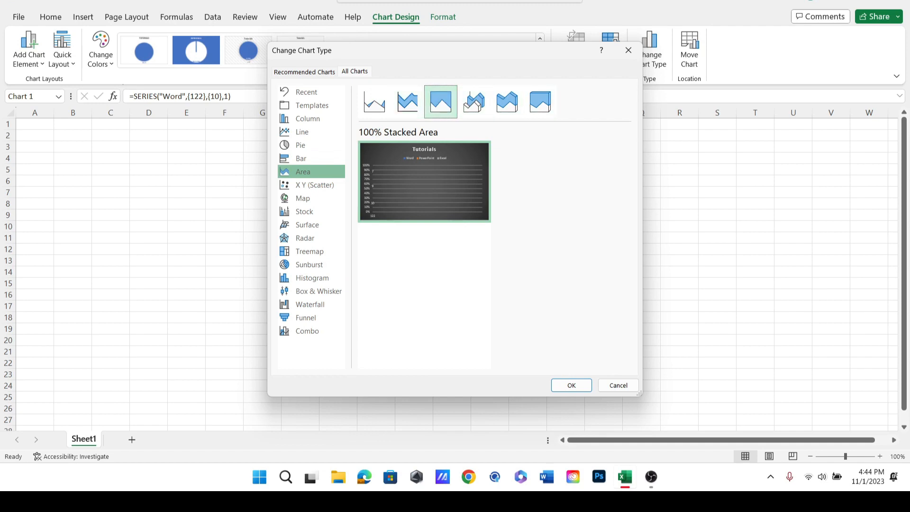
{"action": "left_click", "coordinate": [474, 102]}
{"action": "left_click", "coordinate": [572, 385]}
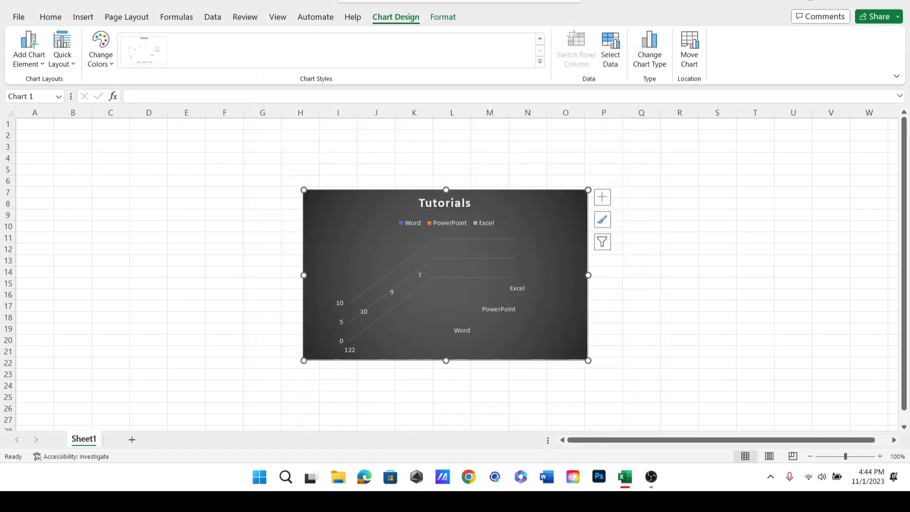
Set the fill of the chart's plot area to No fill.
{"action": "left_click", "coordinate": [474, 295]}
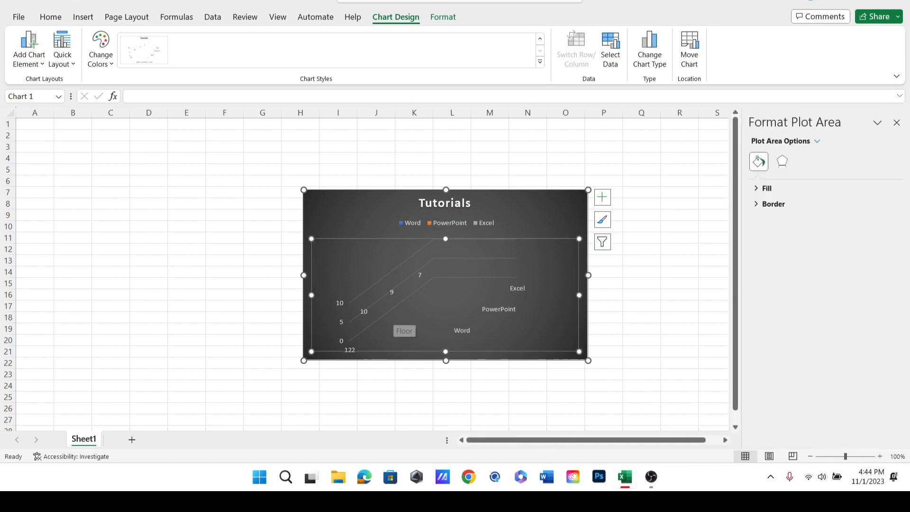
{"action": "left_click", "coordinate": [766, 189]}
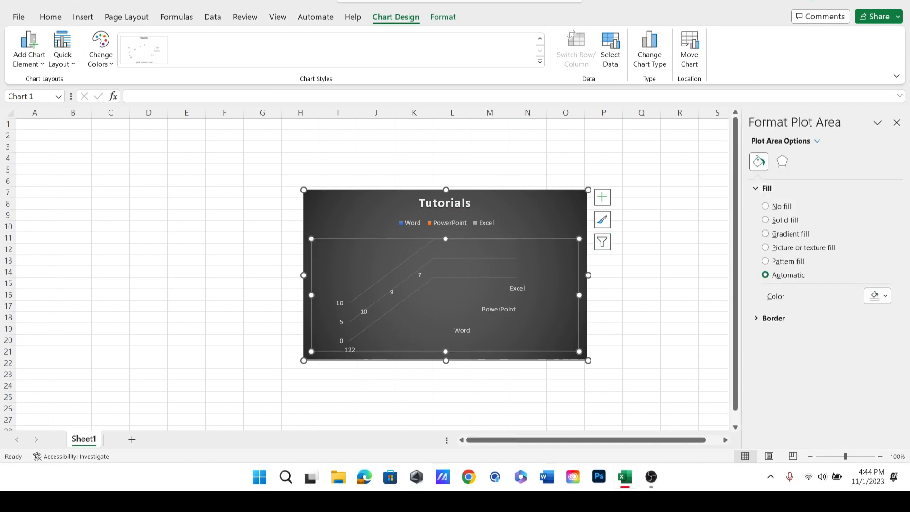
{"action": "left_click", "coordinate": [766, 233]}
{"action": "left_click", "coordinate": [766, 220]}
{"action": "left_click", "coordinate": [765, 206]}
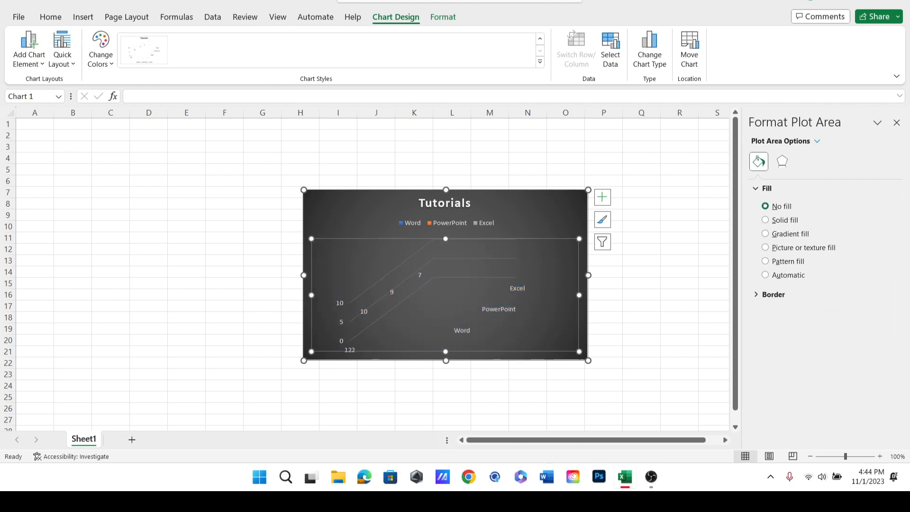
{"action": "left_click", "coordinate": [766, 220]}
{"action": "left_click", "coordinate": [766, 206]}
Set the border of the chart's plot area to No line and close its formatting options.
{"action": "left_click", "coordinate": [766, 295]}
{"action": "left_click", "coordinate": [766, 326]}
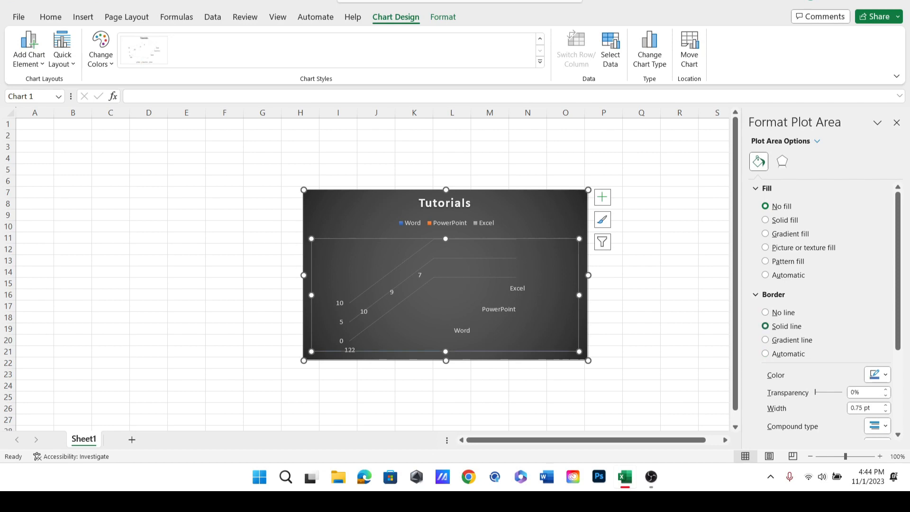
{"action": "left_click", "coordinate": [765, 339]}
{"action": "left_click", "coordinate": [766, 312]}
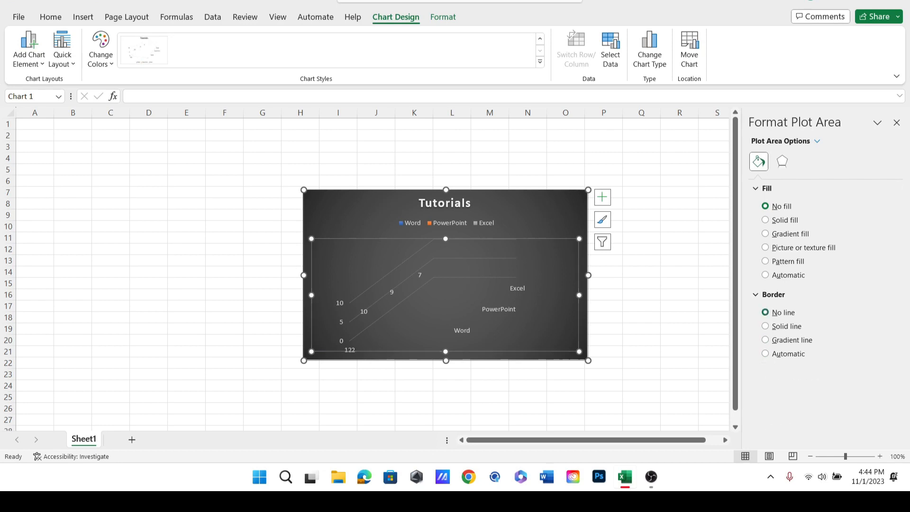
{"action": "left_click", "coordinate": [896, 122]}
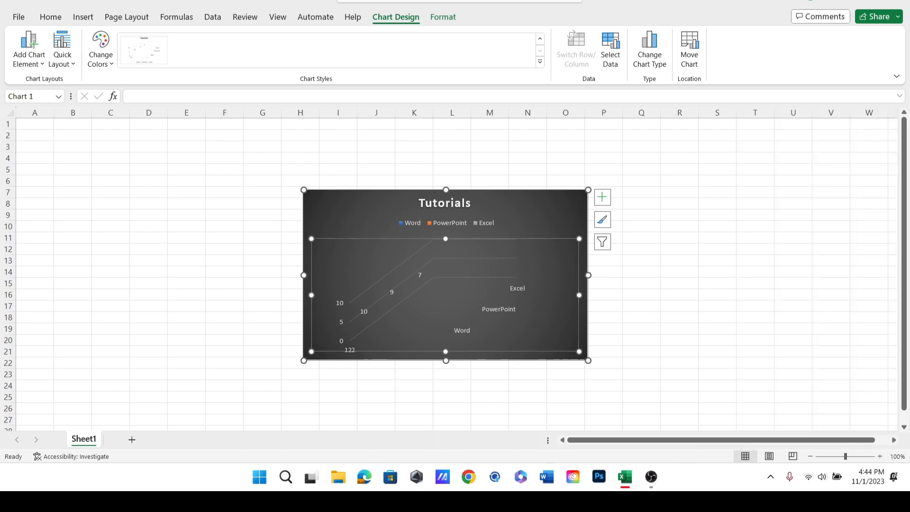
{"action": "left_click", "coordinate": [100, 54]}
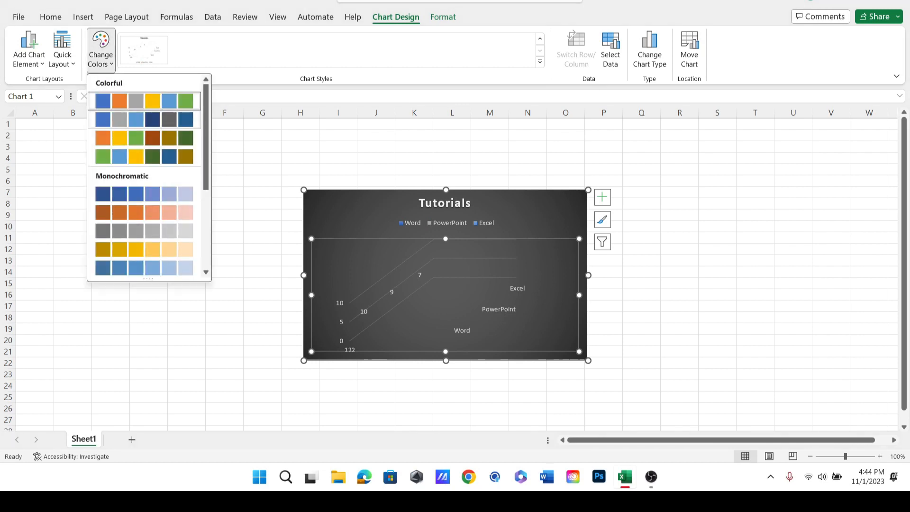
{"action": "left_click", "coordinate": [101, 50]}
{"action": "left_click", "coordinate": [100, 49]}
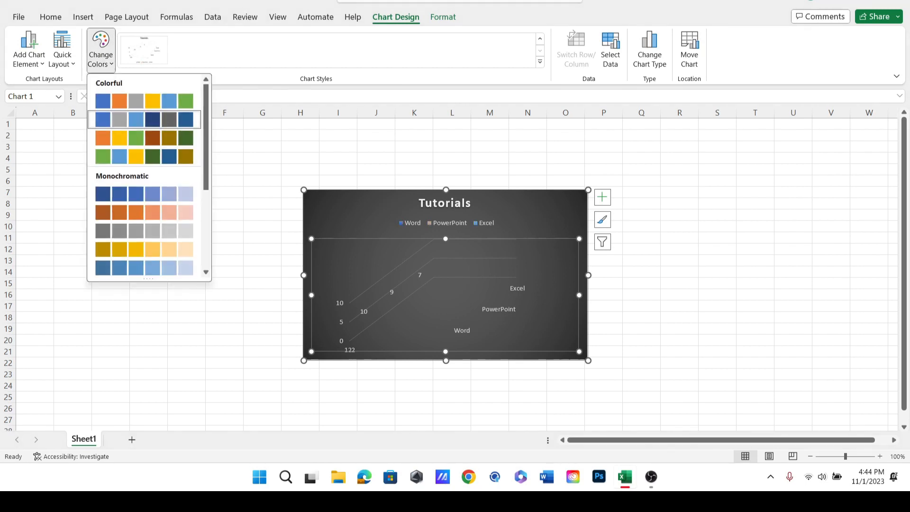
{"action": "left_click", "coordinate": [446, 258]}
{"action": "left_click", "coordinate": [445, 259]}
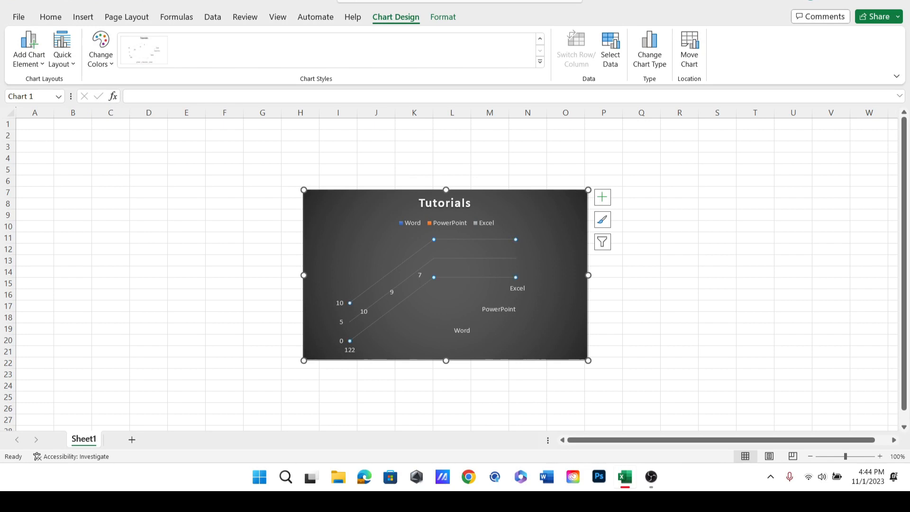
{"action": "left_click", "coordinate": [418, 269]}
{"action": "left_click", "coordinate": [460, 258]}
Change the Tutorials chart's type to the basic Line chart.
{"action": "left_click", "coordinate": [649, 48]}
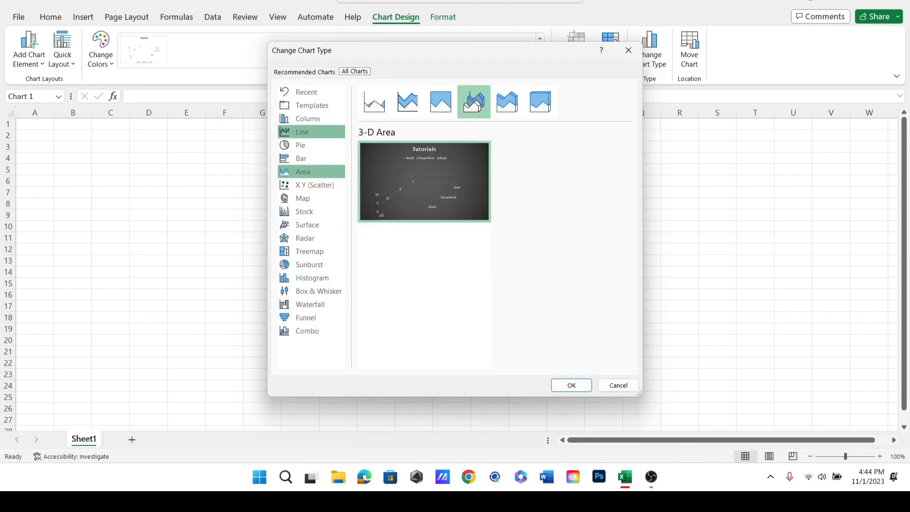
{"action": "left_click", "coordinate": [308, 145]}
{"action": "left_click", "coordinate": [308, 133]}
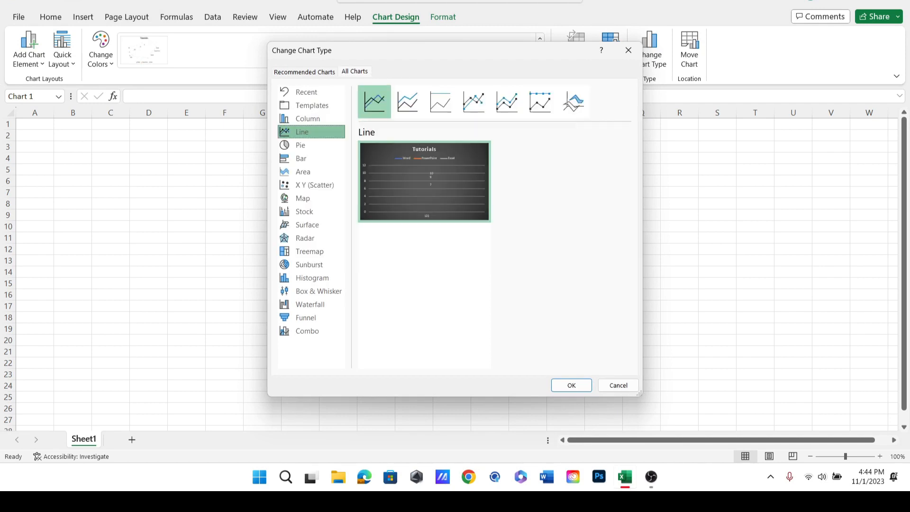
{"action": "left_click", "coordinate": [571, 385]}
{"action": "left_click", "coordinate": [528, 365]}
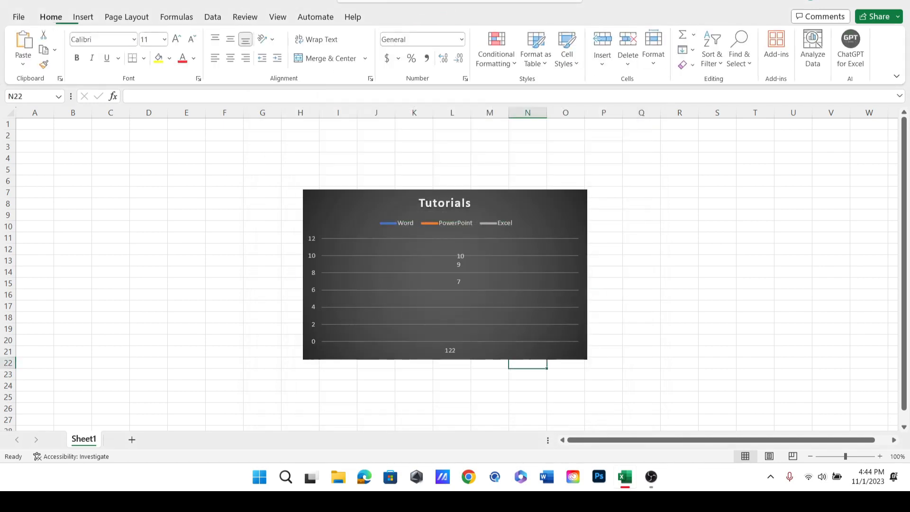
Change the Tutorials chart's type to 3-D Clustered Column.
{"action": "left_click", "coordinate": [512, 307]}
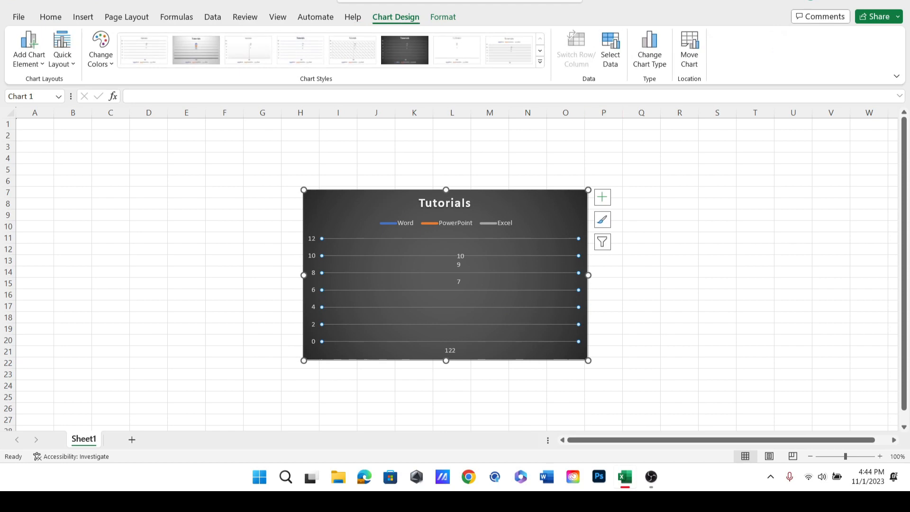
{"action": "left_click", "coordinate": [610, 52]}
{"action": "left_click", "coordinate": [854, 337]}
{"action": "left_click", "coordinate": [649, 50]}
{"action": "left_click", "coordinate": [311, 106]}
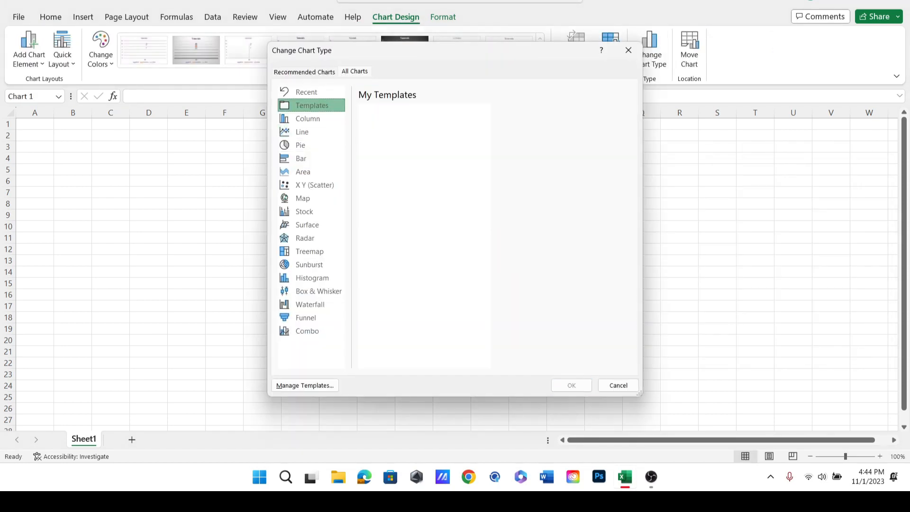
{"action": "left_click", "coordinate": [311, 119]}
{"action": "left_click", "coordinate": [407, 102]}
{"action": "left_click", "coordinate": [441, 102]}
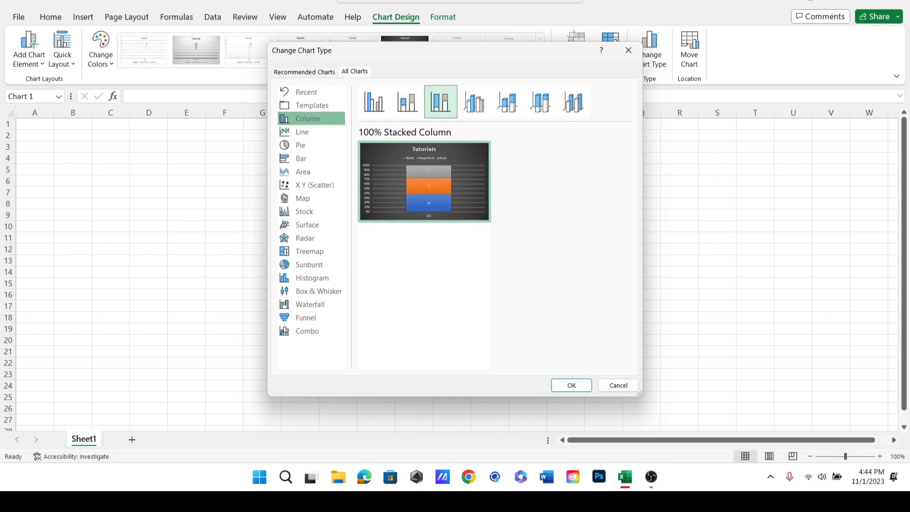
{"action": "left_click", "coordinate": [474, 102]}
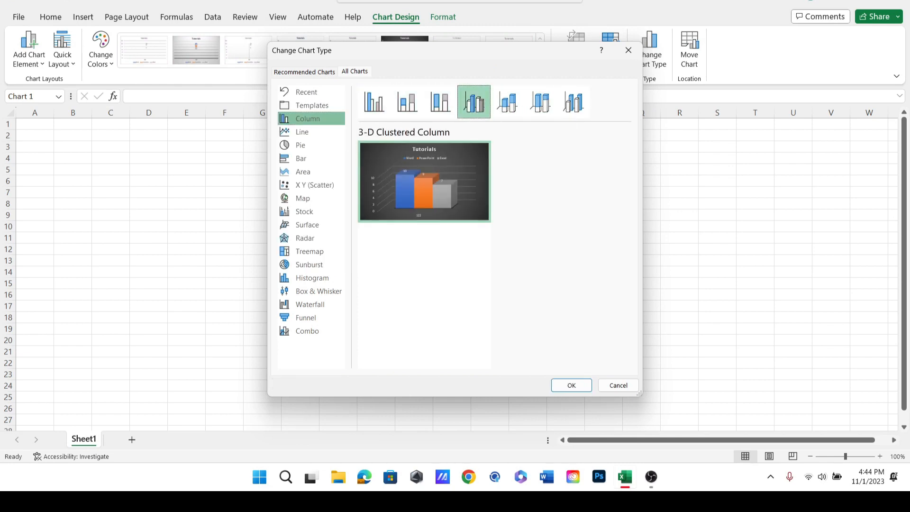
{"action": "left_click", "coordinate": [572, 385]}
{"action": "left_click", "coordinate": [642, 363]}
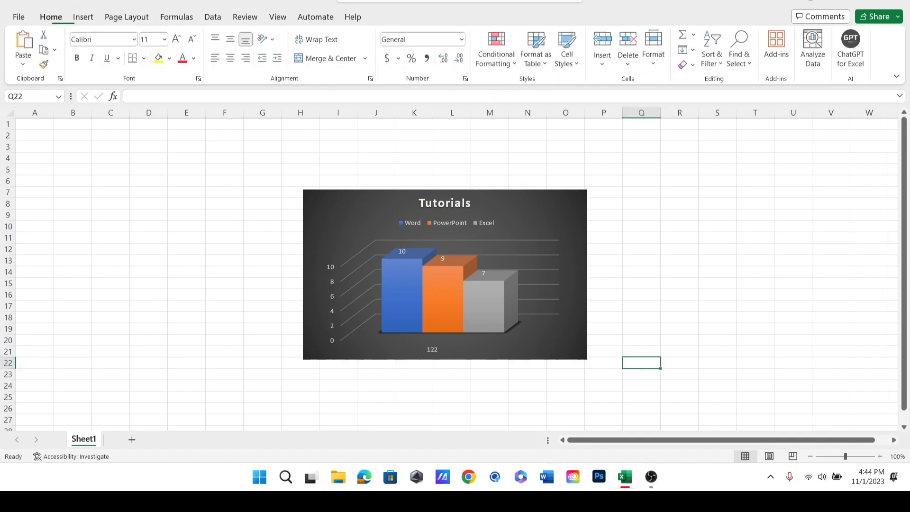
Set the shape fill of the Excel series column to the theme green.
{"action": "left_click", "coordinate": [487, 306]}
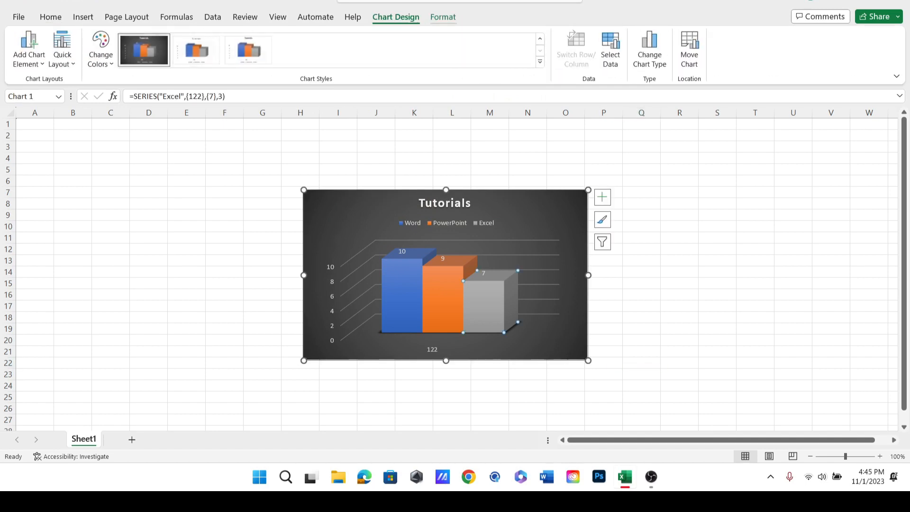
{"action": "left_click", "coordinate": [443, 17]}
{"action": "left_click", "coordinate": [539, 277]}
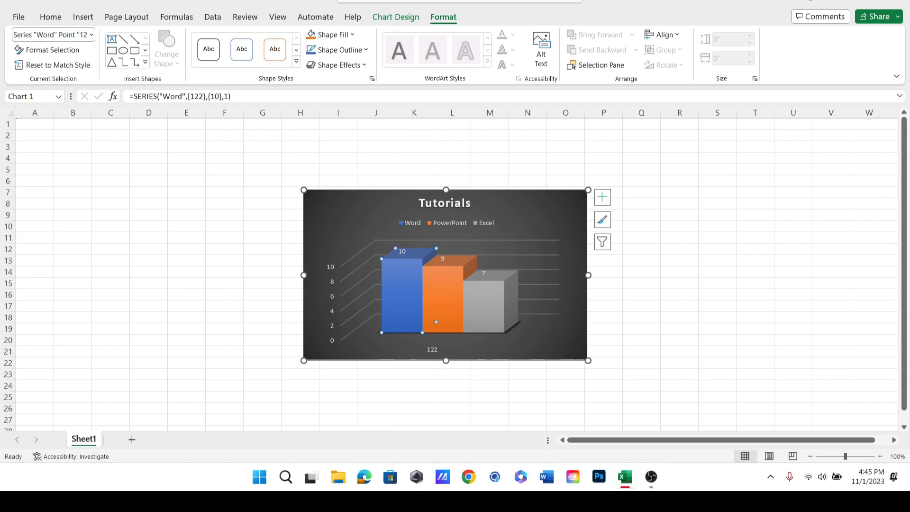
{"action": "left_click", "coordinate": [483, 307]}
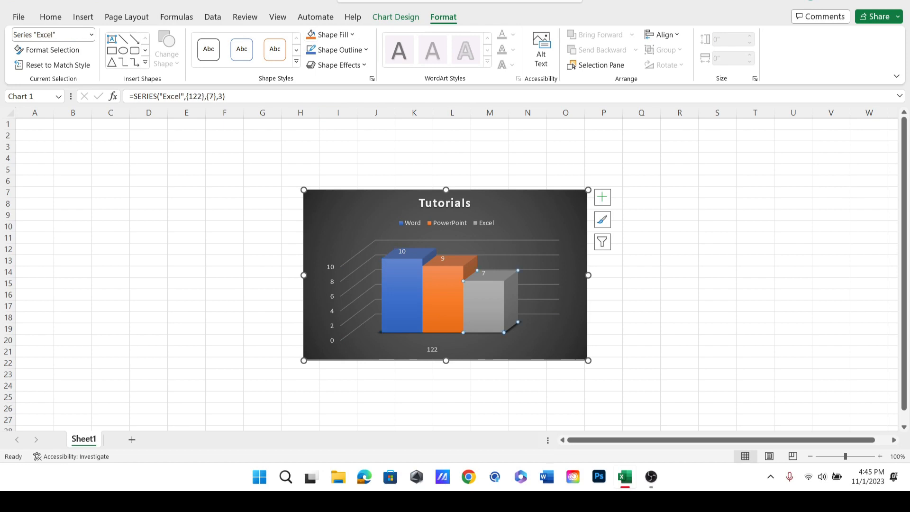
{"action": "left_click", "coordinate": [443, 299]}
{"action": "left_click", "coordinate": [484, 307]}
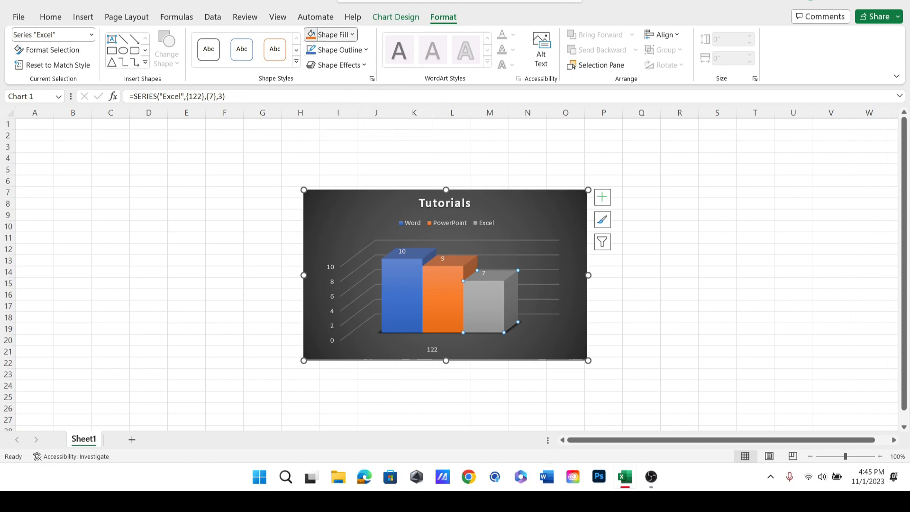
{"action": "left_click", "coordinate": [331, 35]}
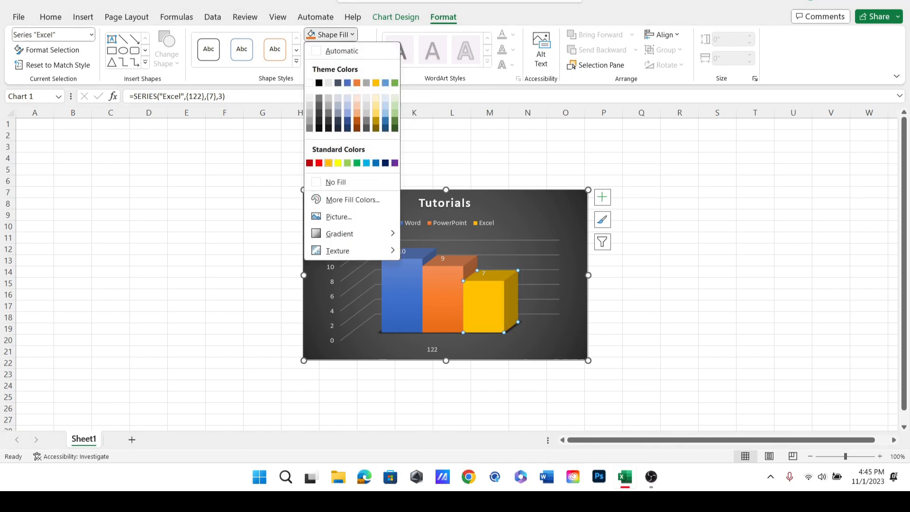
{"action": "left_click", "coordinate": [328, 162]}
{"action": "left_click", "coordinate": [331, 35]}
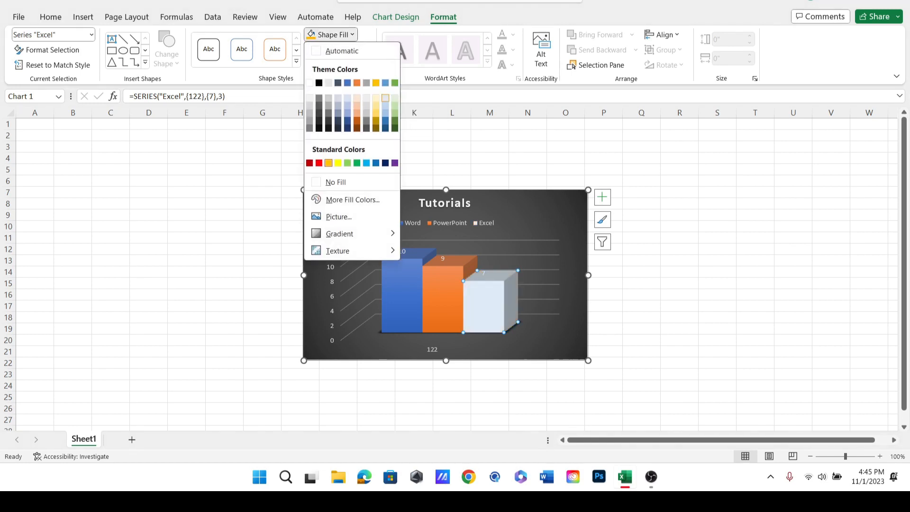
{"action": "left_click", "coordinate": [396, 83]}
{"action": "left_click", "coordinate": [442, 300]}
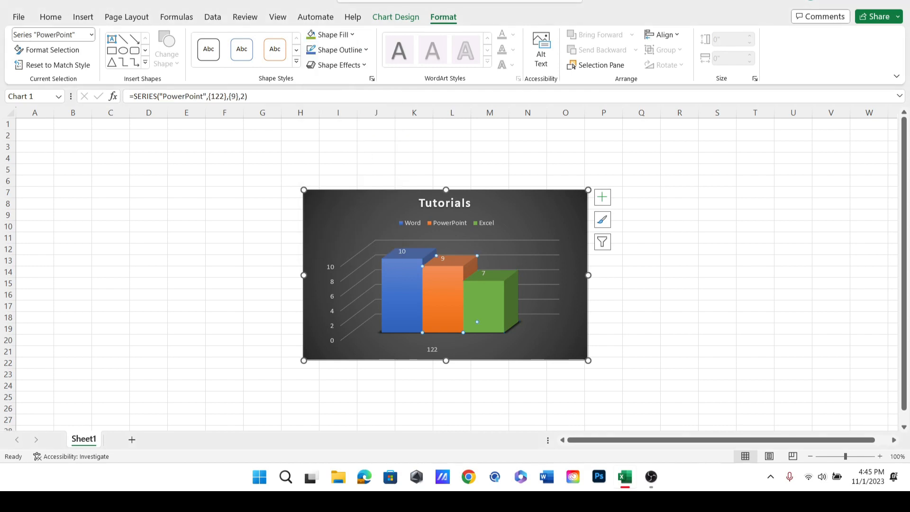
{"action": "left_click", "coordinate": [402, 297]}
{"action": "left_click", "coordinate": [364, 279]}
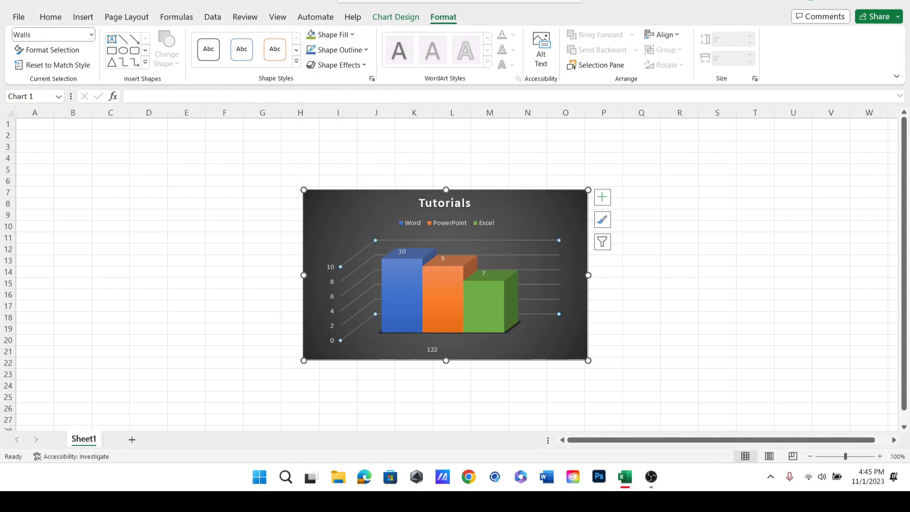
Set the shape outline of the 3-D chart's walls to standard yellow.
{"action": "left_click", "coordinate": [339, 49]}
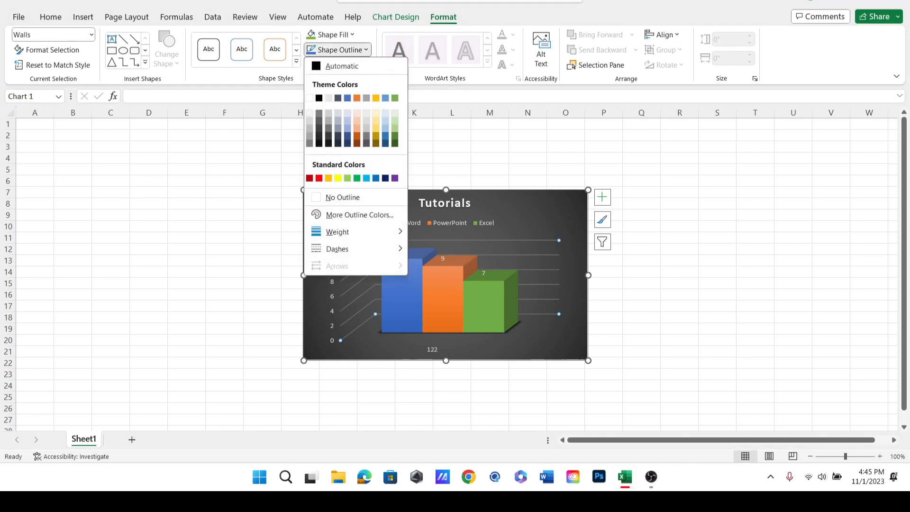
{"action": "left_click", "coordinate": [338, 178]}
{"action": "left_click", "coordinate": [358, 283]}
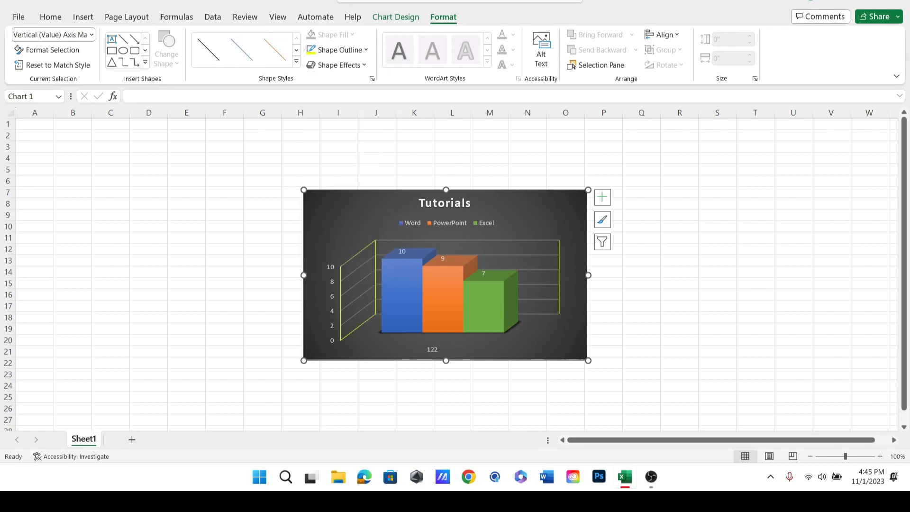
Set the shape outline of the chart's plot area to standard yellow.
{"action": "left_click", "coordinate": [349, 250]}
{"action": "left_click", "coordinate": [339, 50]}
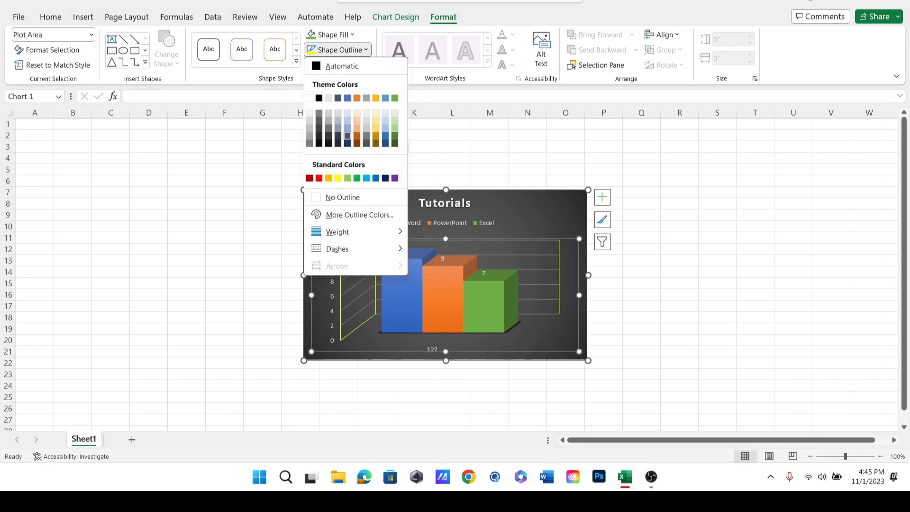
{"action": "left_click", "coordinate": [338, 178]}
{"action": "left_click", "coordinate": [332, 34]}
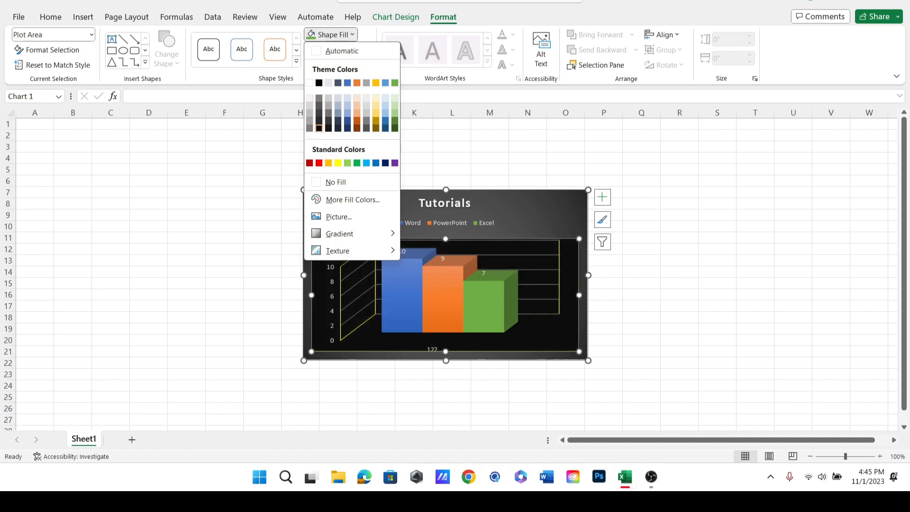
{"action": "key", "text": "Escape"}
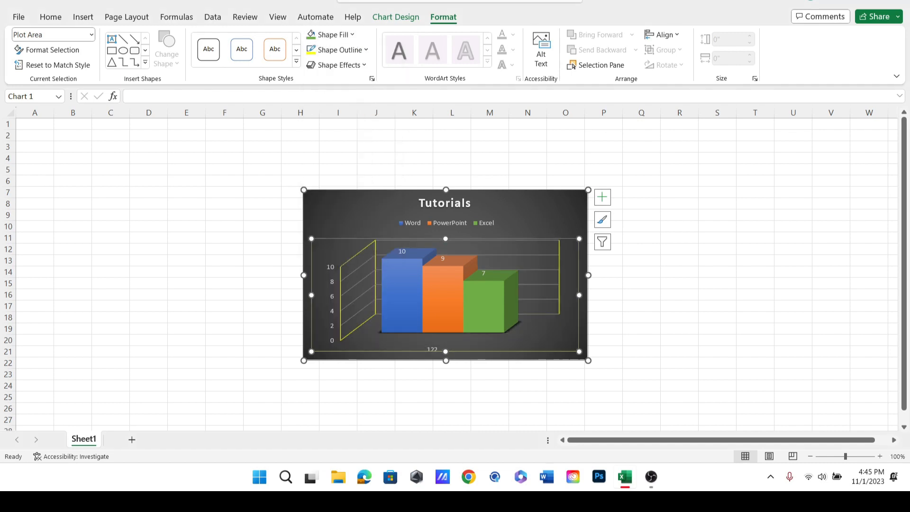
Try the smallest blue glow variation on the chart's plot area.
{"action": "left_click", "coordinate": [336, 65]}
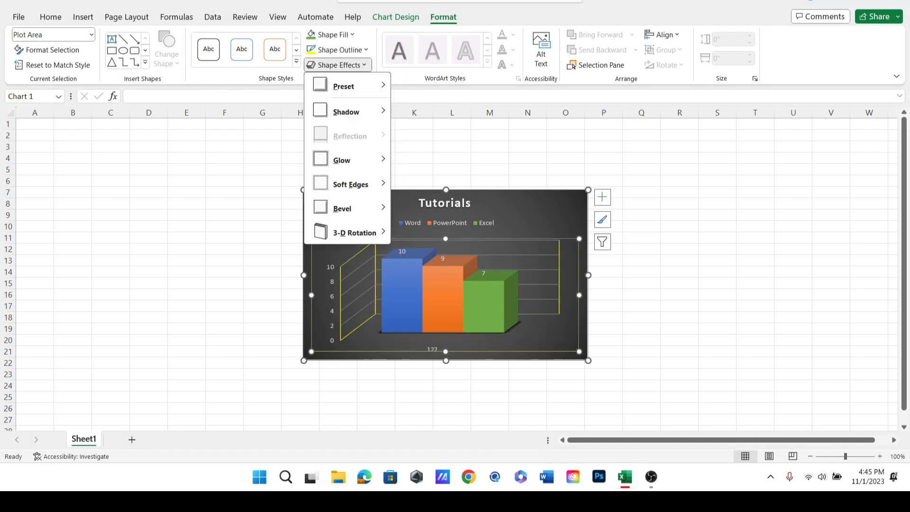
{"action": "mouse_move", "coordinate": [344, 86]}
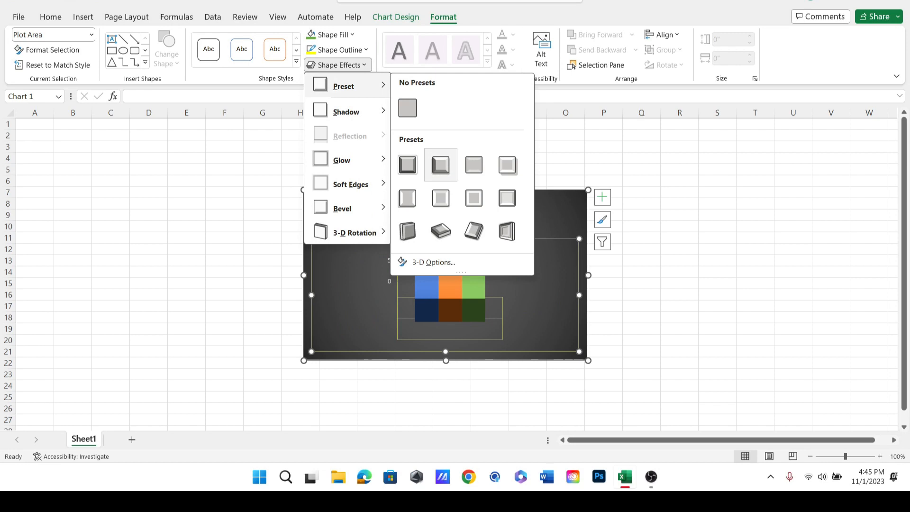
{"action": "mouse_move", "coordinate": [341, 160]}
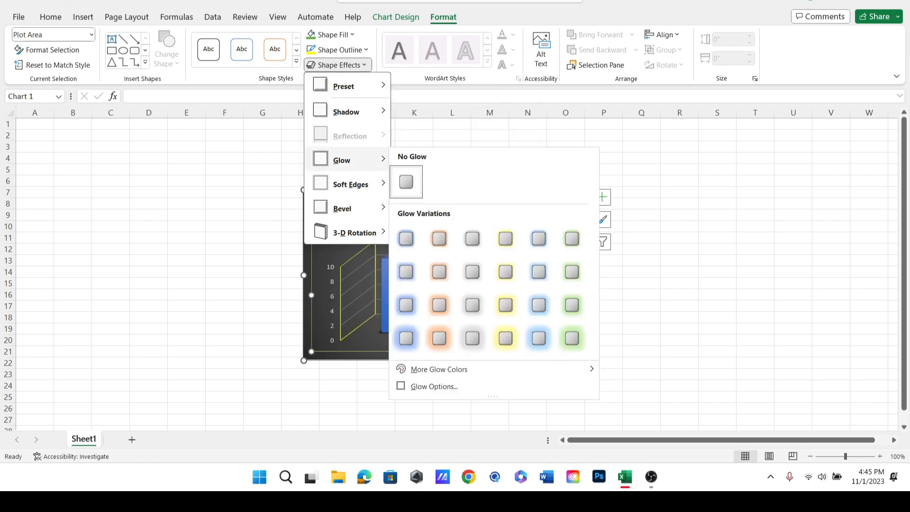
{"action": "left_click", "coordinate": [406, 238]}
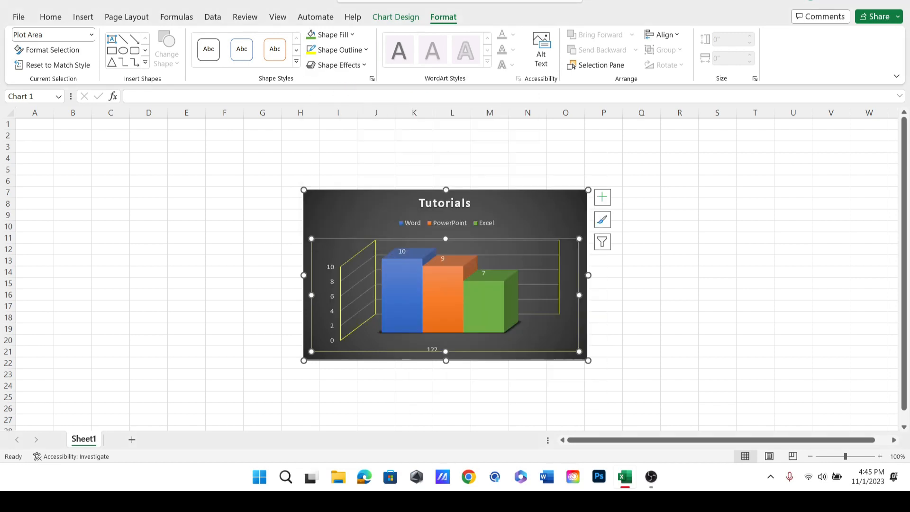
Set the shape outline of the chart's plot area to No Outline.
{"action": "left_click", "coordinate": [363, 212]}
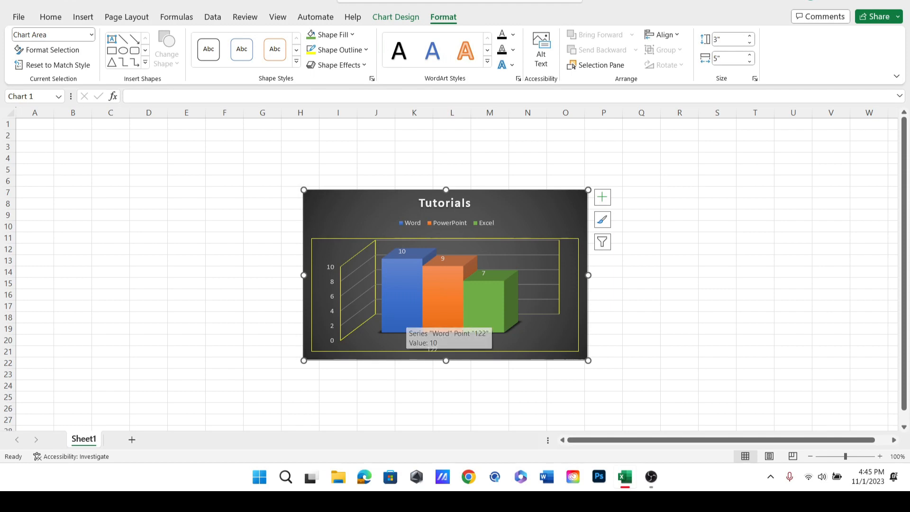
{"action": "left_click", "coordinate": [415, 386]}
{"action": "left_click", "coordinate": [442, 303]}
{"action": "double_click", "coordinate": [441, 304]}
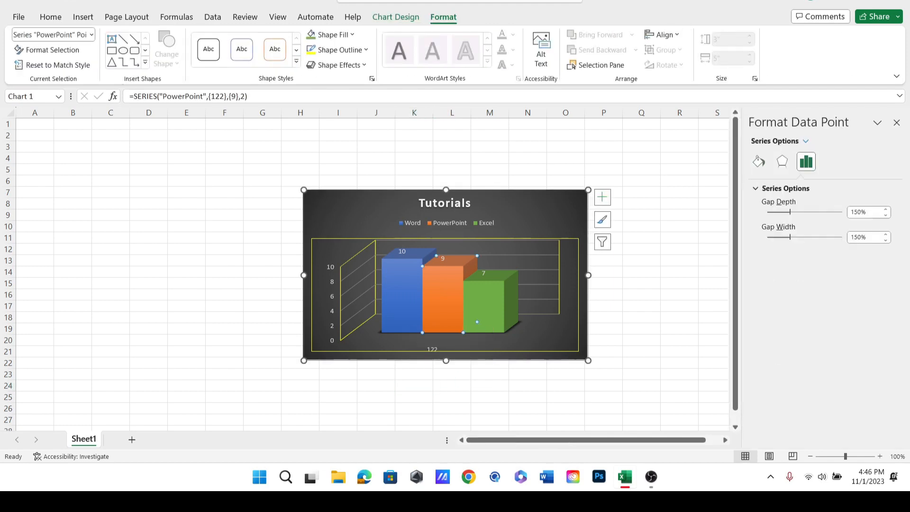
{"action": "left_click", "coordinate": [542, 303]}
{"action": "left_click", "coordinate": [338, 49]}
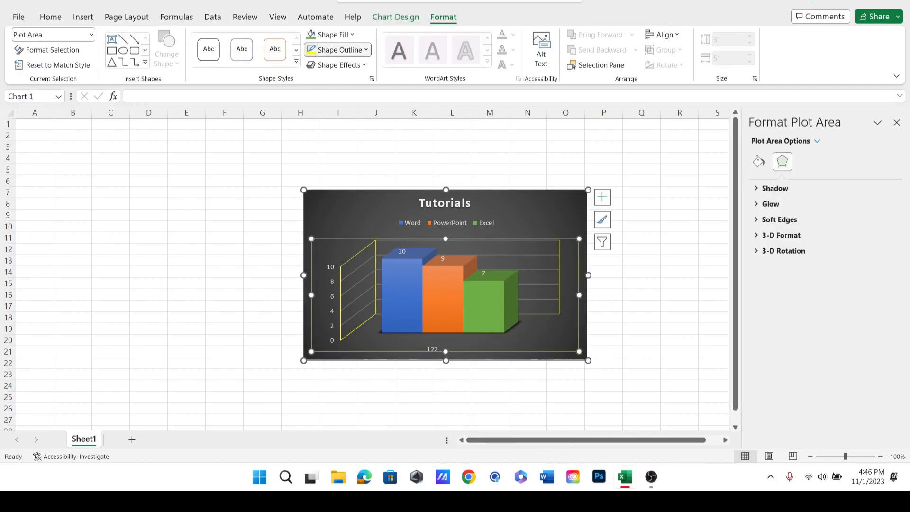
{"action": "left_click", "coordinate": [343, 197]}
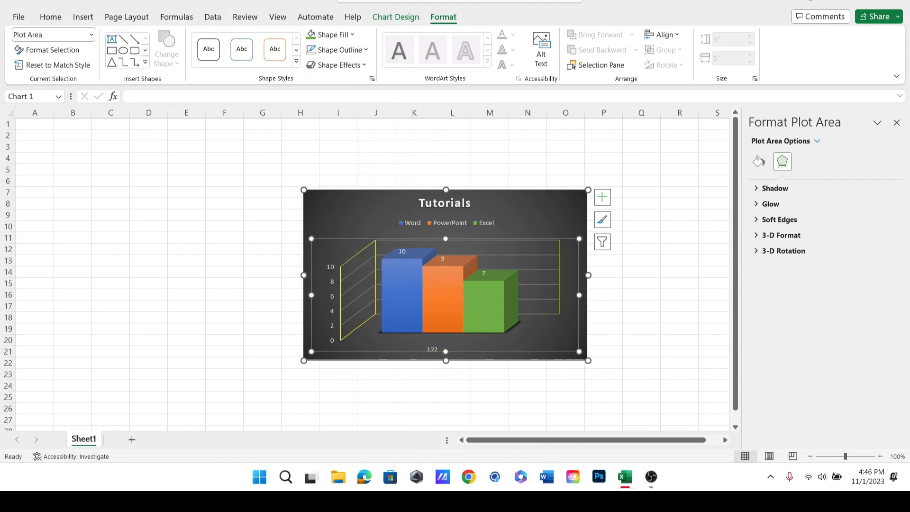
Apply the pale grey WordArt style, last in the gallery's third row, to all the chart's text.
{"action": "left_click", "coordinate": [353, 216]}
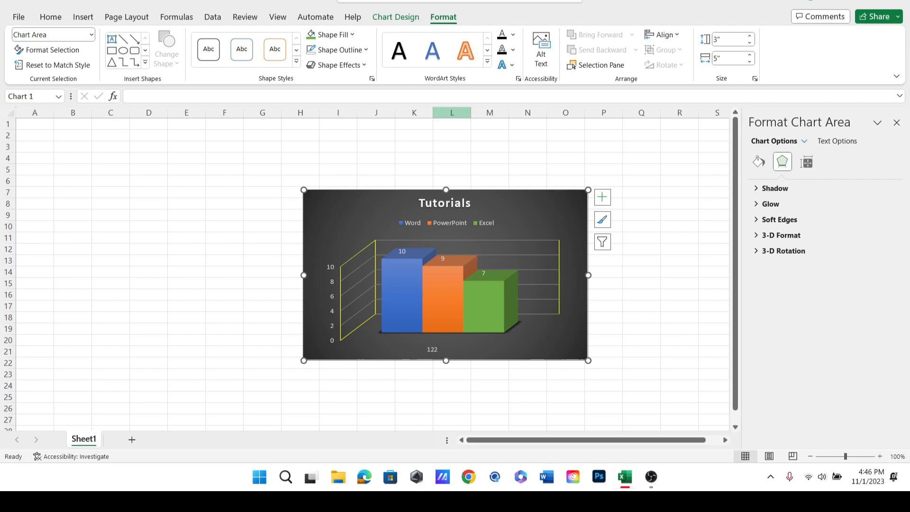
{"action": "left_click", "coordinate": [487, 61]}
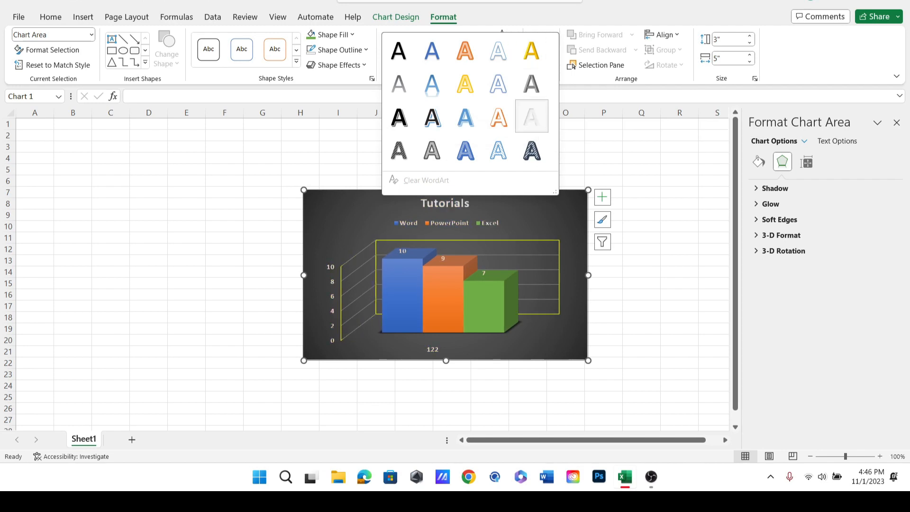
{"action": "left_click", "coordinate": [531, 116]}
{"action": "left_click", "coordinate": [444, 296]}
{"action": "left_click", "coordinate": [642, 283]}
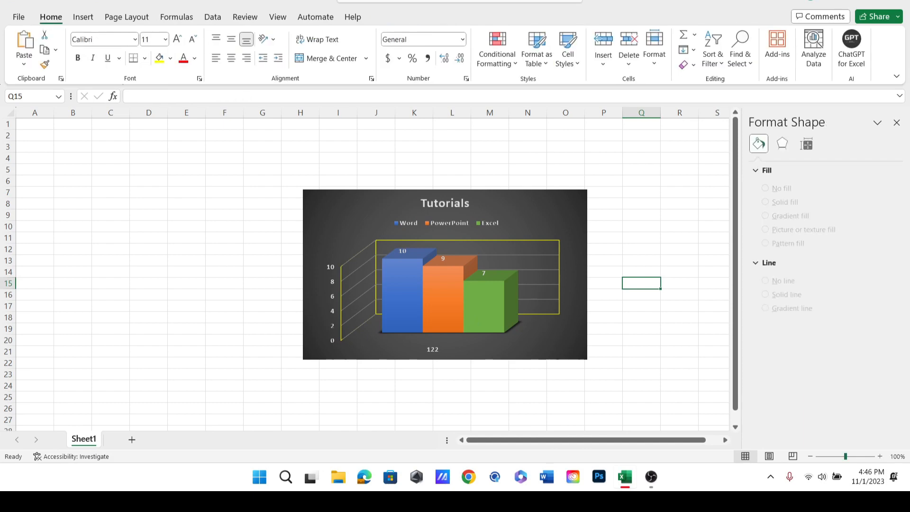
Draw a text box inside the chart, in the empty upper-left corner beside the Tutorials title.
{"action": "scroll", "coordinate": [588, 285], "scroll_direction": "up", "scroll_amount": 3}
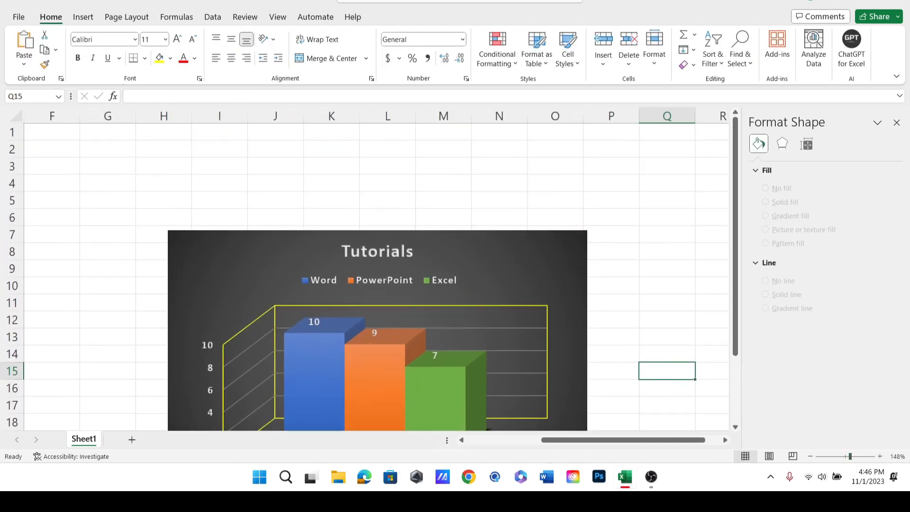
{"action": "scroll", "coordinate": [377, 275], "scroll_direction": "down", "scroll_amount": 8}
{"action": "scroll", "coordinate": [377, 275], "scroll_direction": "up", "scroll_amount": 6}
{"action": "scroll", "coordinate": [377, 275], "scroll_direction": "up", "scroll_amount": 1}
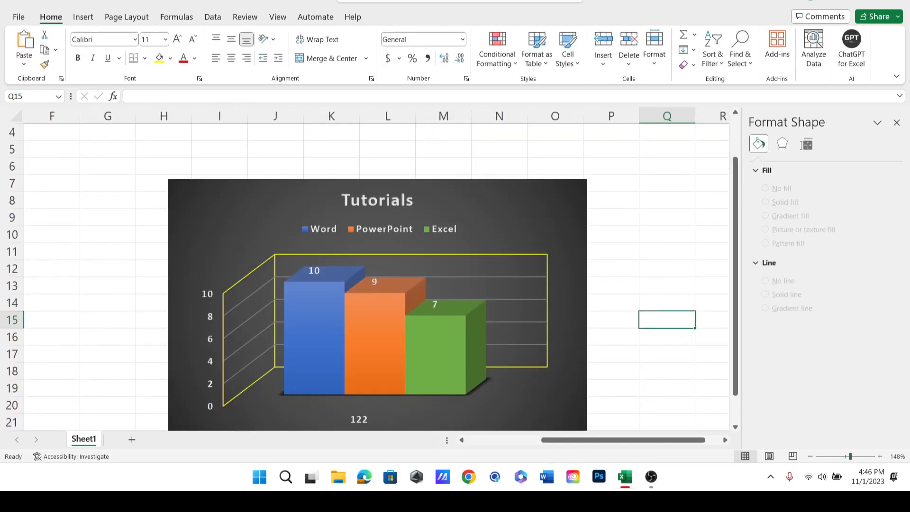
{"action": "left_click", "coordinate": [527, 390]}
{"action": "left_click", "coordinate": [526, 219]}
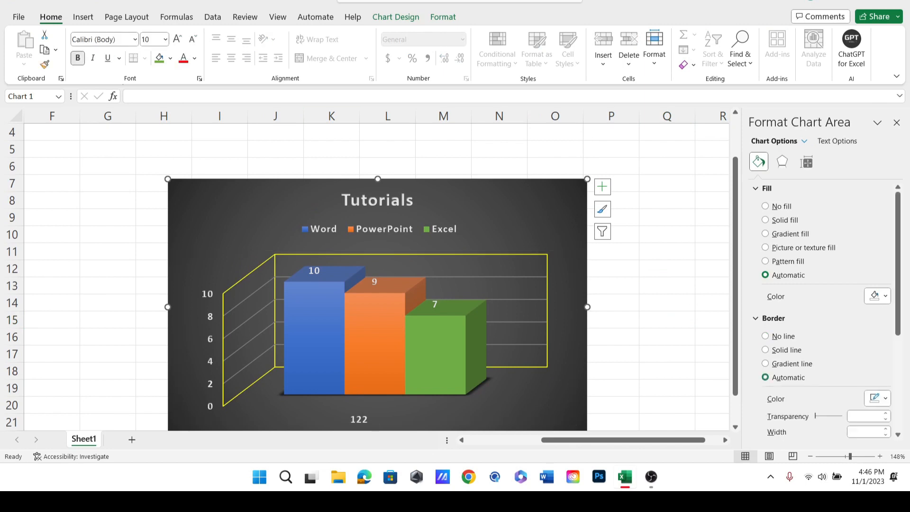
{"action": "left_click", "coordinate": [443, 17]}
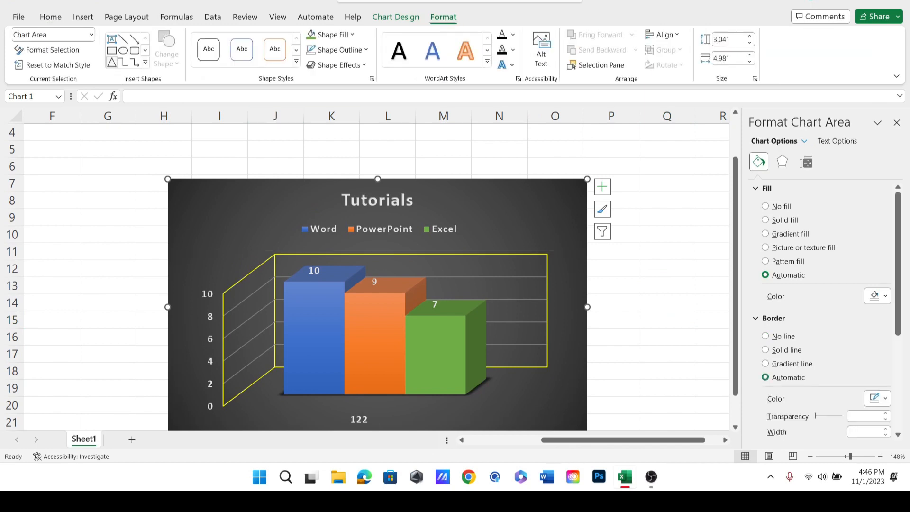
{"action": "left_click", "coordinate": [111, 39]}
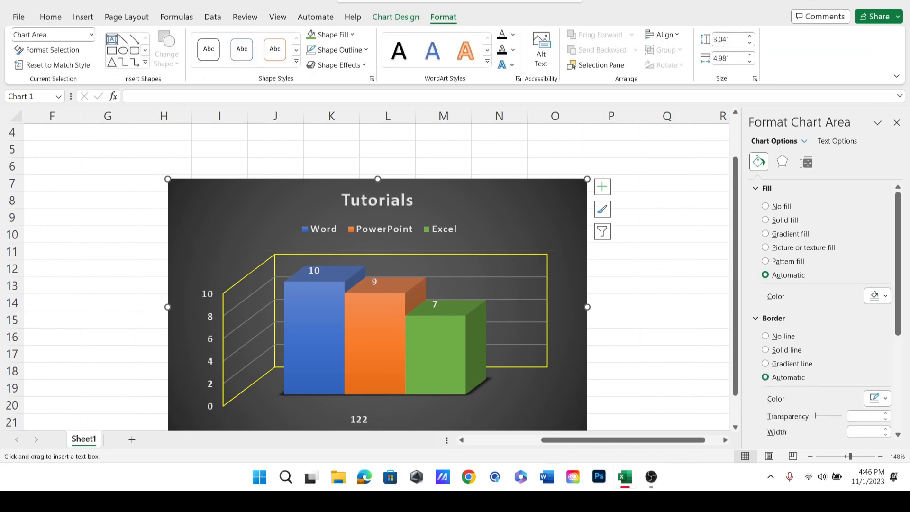
{"action": "left_click_drag", "start_coordinate": [175, 187], "coordinate": [282, 239]}
{"action": "type", "text": "we;hweof"}
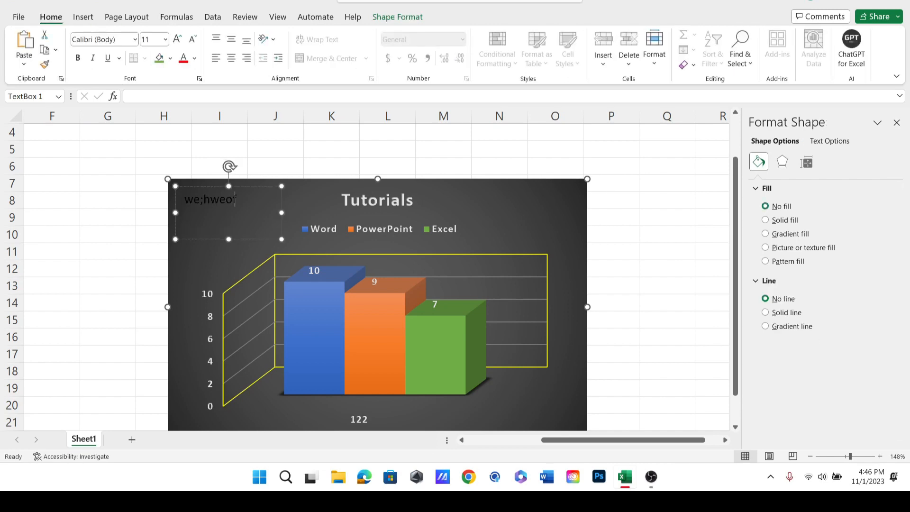
{"action": "type", "text": "ihwe"}
{"action": "key", "text": "BackSpace"}
{"action": "key", "text": "BackSpace"}
{"action": "key", "text": "BackSpace"}
{"action": "key", "text": "BackSpace"}
{"action": "key", "text": "BackSpace"}
{"action": "key", "text": "BackSpace"}
{"action": "key", "text": "BackSpace"}
{"action": "key", "text": "BackSpace"}
{"action": "key", "text": "BackSpace"}
{"action": "key", "text": "BackSpace"}
Enter "Chart table for Tutorials" in the chart's text box.
{"action": "type", "text": "torial"}
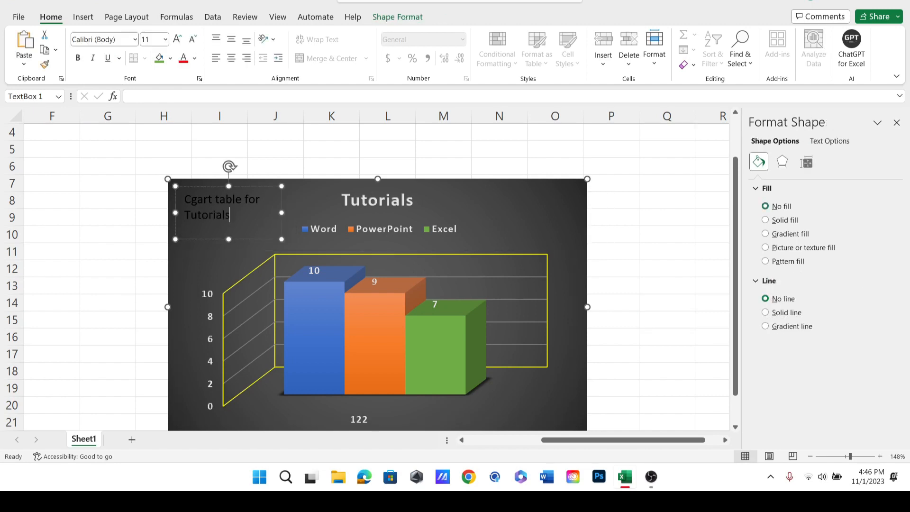
{"action": "key", "text": "BackSpace"}
{"action": "type", "text": "H"}
{"action": "key", "text": "BackSpace"}
{"action": "type", "text": "h"}
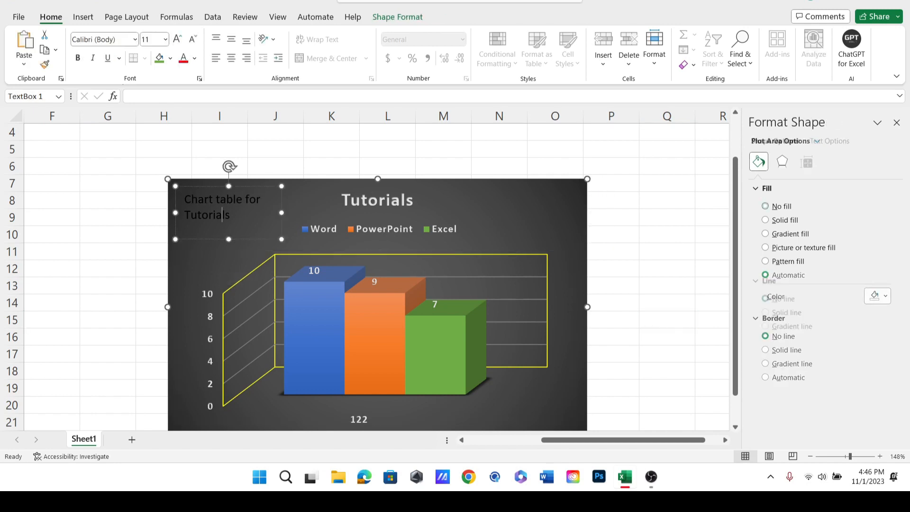
{"action": "left_click", "coordinate": [303, 204]}
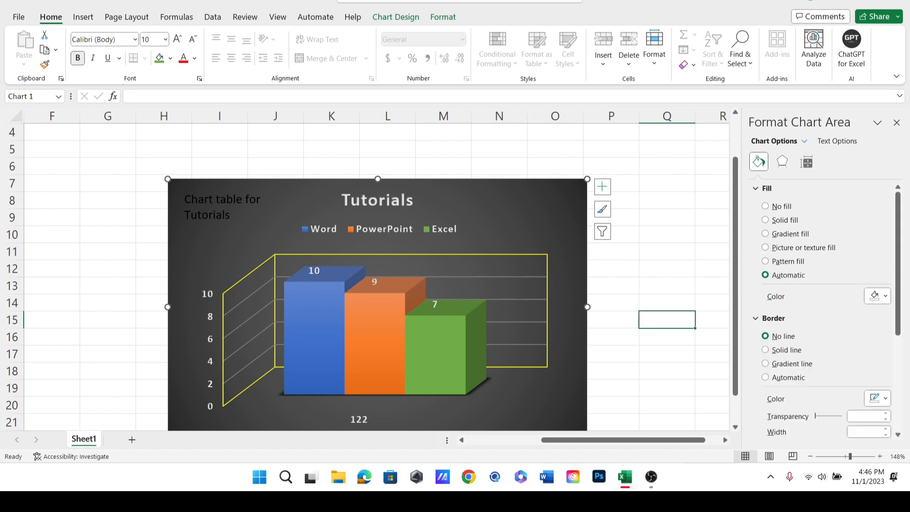
Set the font colour of all the text in the chart's text box to a lighter shade of the theme blue.
{"action": "left_click", "coordinate": [221, 215]}
{"action": "key", "text": "ctrl+a"}
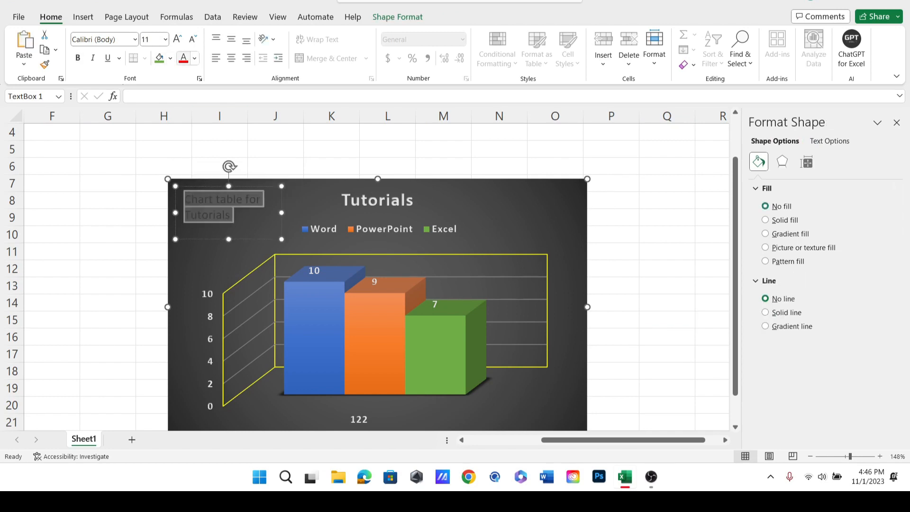
{"action": "left_click", "coordinate": [194, 58]}
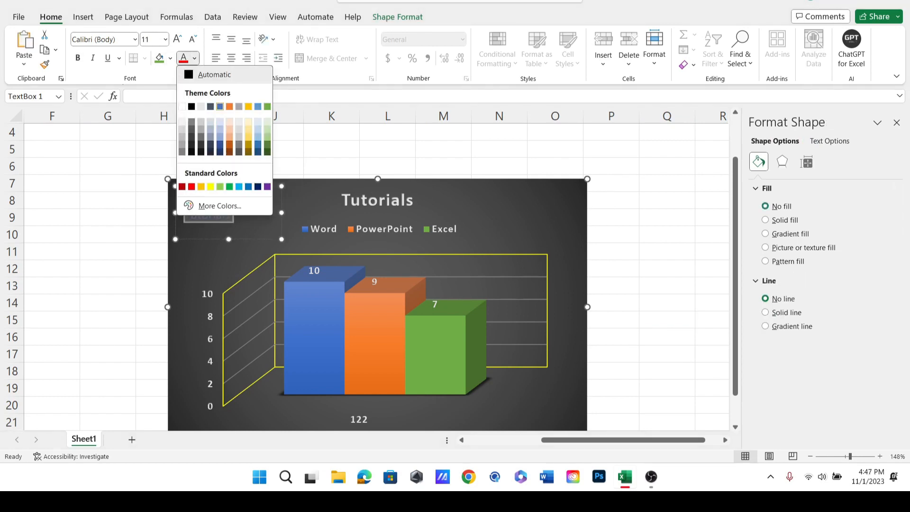
{"action": "left_click", "coordinate": [220, 106]}
{"action": "left_click", "coordinate": [195, 58]}
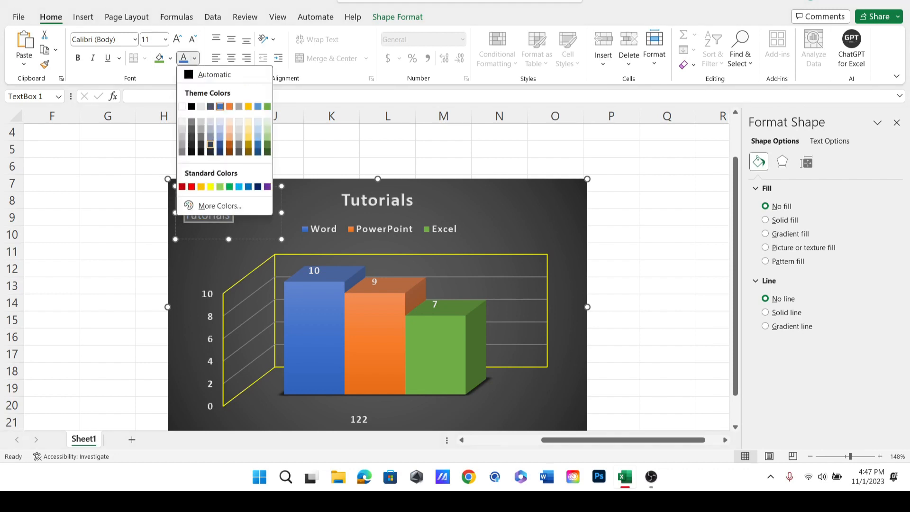
{"action": "left_click", "coordinate": [220, 137]}
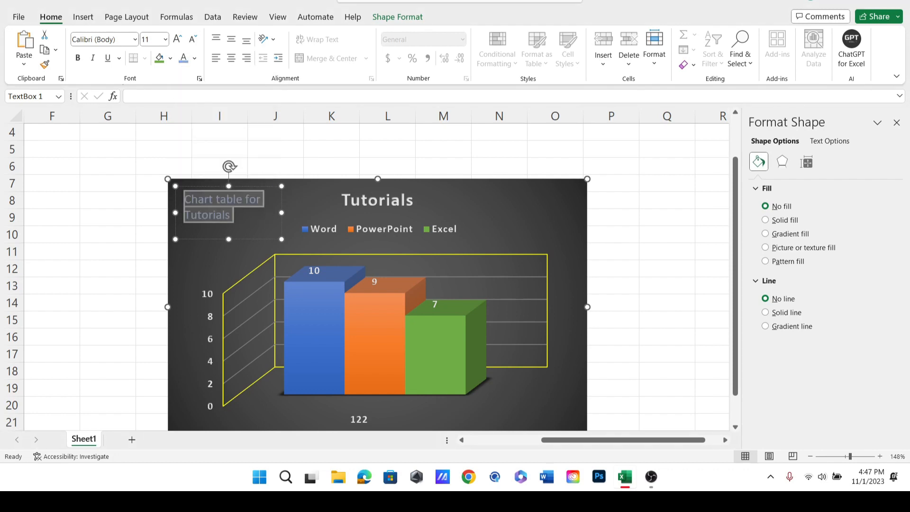
{"action": "left_click", "coordinate": [218, 214]}
{"action": "left_click", "coordinate": [226, 267]}
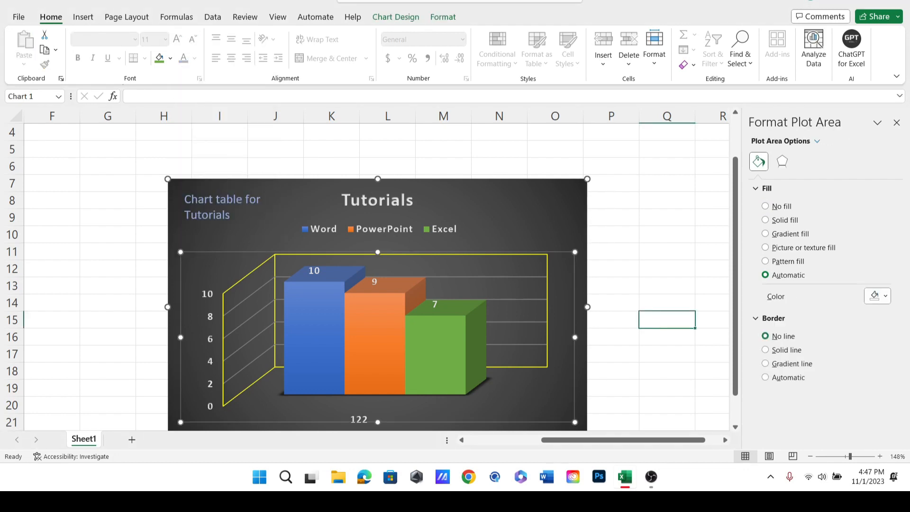
{"action": "left_click", "coordinate": [152, 338]}
{"action": "scroll", "coordinate": [378, 277], "scroll_direction": "down", "scroll_amount": 2}
{"action": "scroll", "coordinate": [377, 277], "scroll_direction": "up", "scroll_amount": 2}
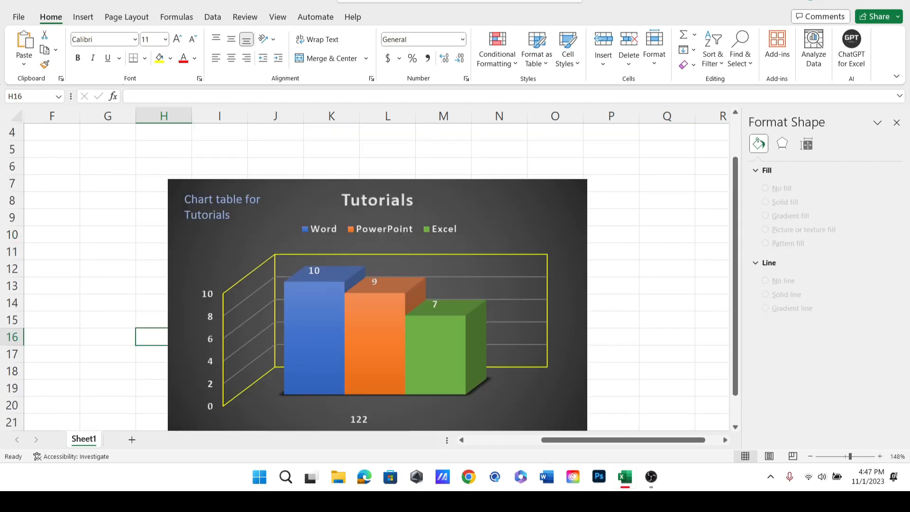
Move the Tutorials chart slightly upward on the sheet and close its formatting options.
{"action": "left_click", "coordinate": [199, 256]}
{"action": "left_click_drag", "start_coordinate": [199, 256], "coordinate": [199, 248]}
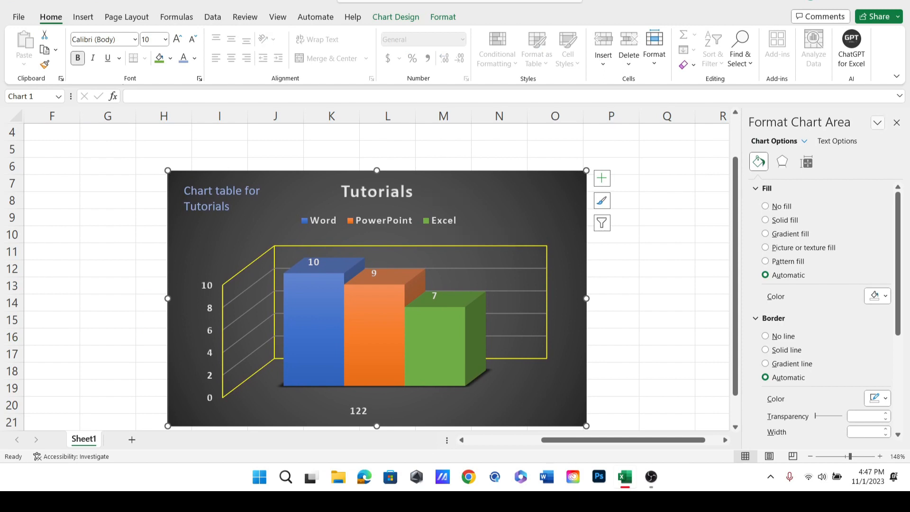
{"action": "left_click", "coordinate": [896, 122]}
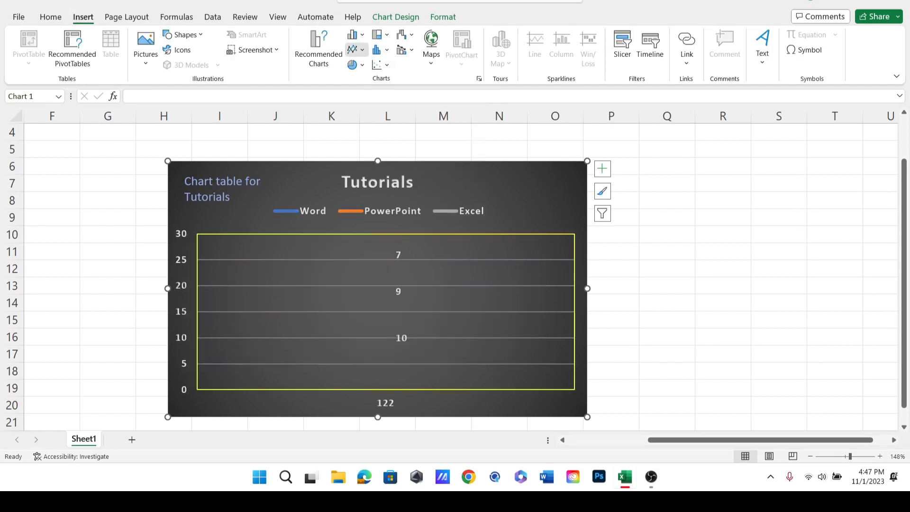
Browse the line and area chart types and change the Tutorials chart to a 3-D line chart.
{"action": "left_click", "coordinate": [356, 50]}
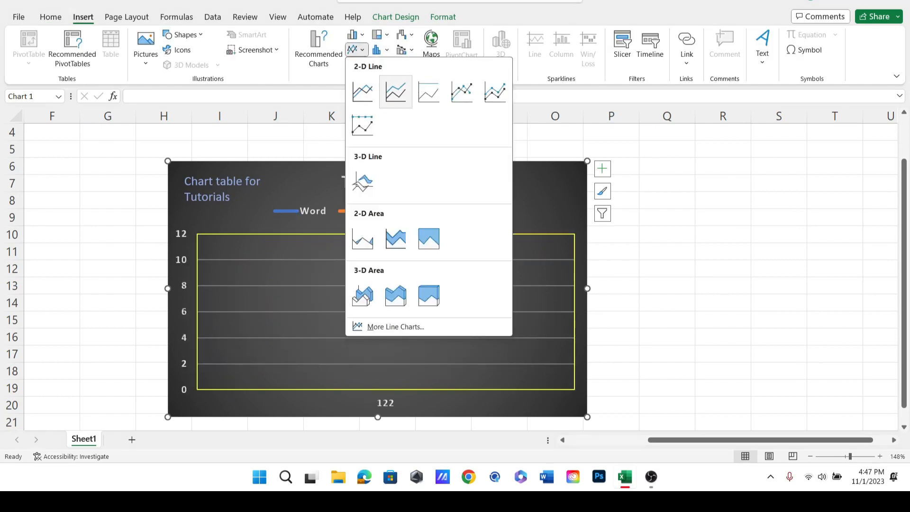
{"action": "left_click", "coordinate": [356, 50]}
{"action": "left_click", "coordinate": [356, 50]}
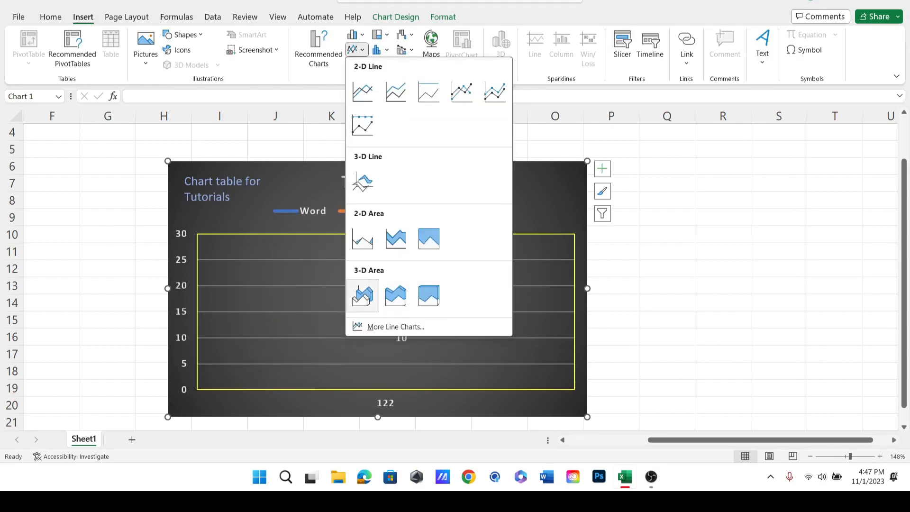
{"action": "left_click", "coordinate": [363, 183]}
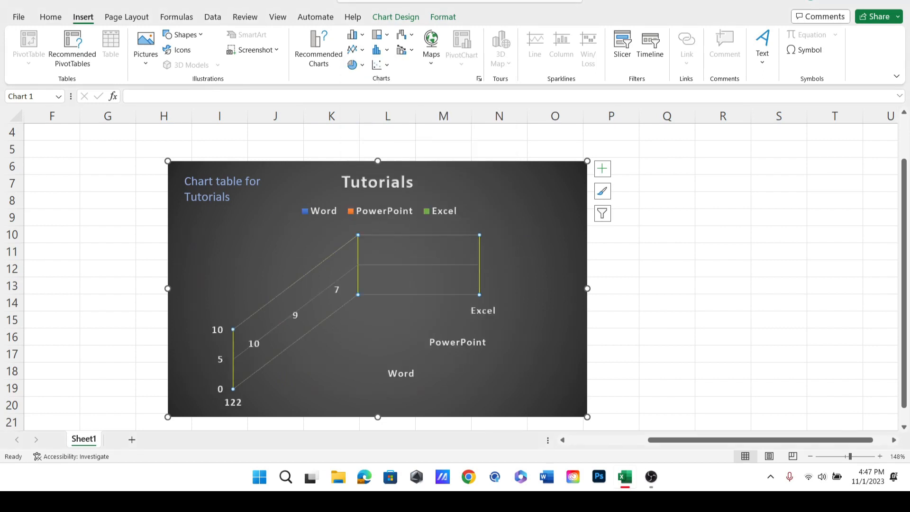
Try the 2-D stacked area, 2-D 100% stacked area and 3-D 100% stacked area types on the Tutorials chart.
{"action": "left_click", "coordinate": [356, 50]}
{"action": "left_click", "coordinate": [397, 238]}
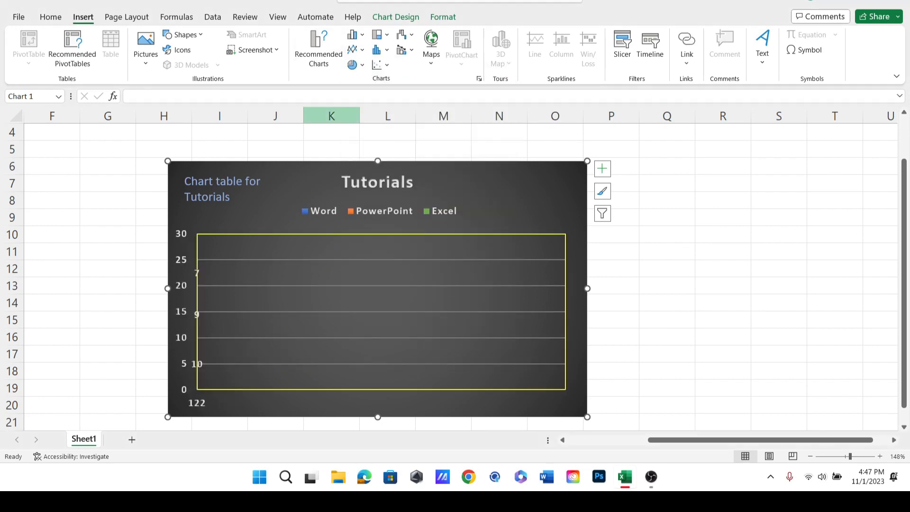
{"action": "left_click", "coordinate": [357, 50]}
{"action": "left_click", "coordinate": [426, 238]}
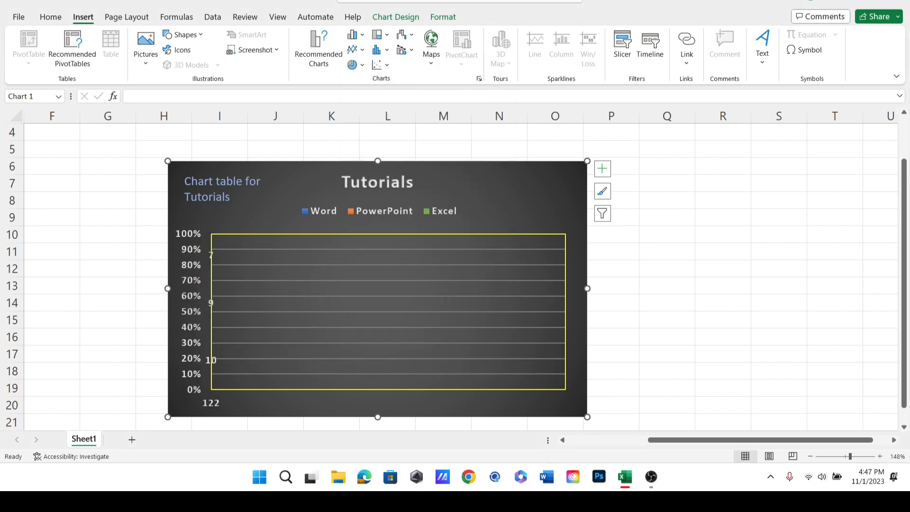
{"action": "left_click", "coordinate": [357, 50]}
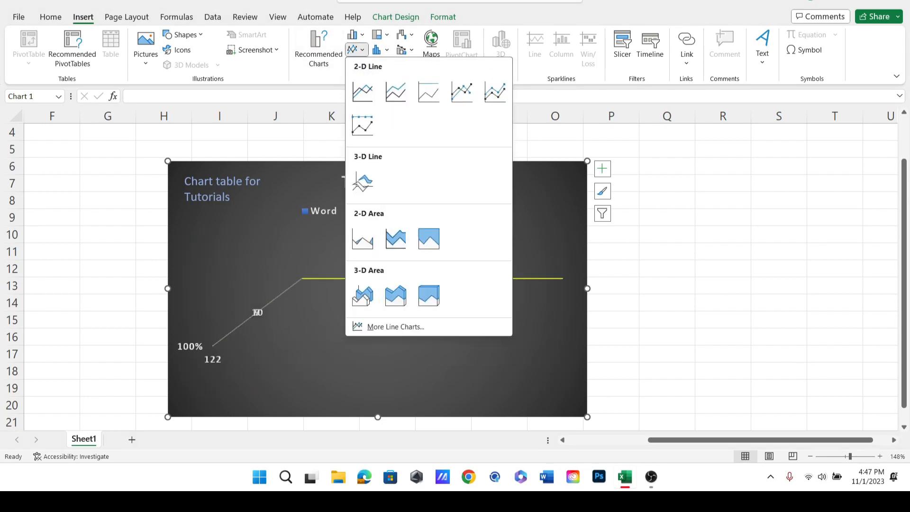
{"action": "left_click", "coordinate": [429, 296]}
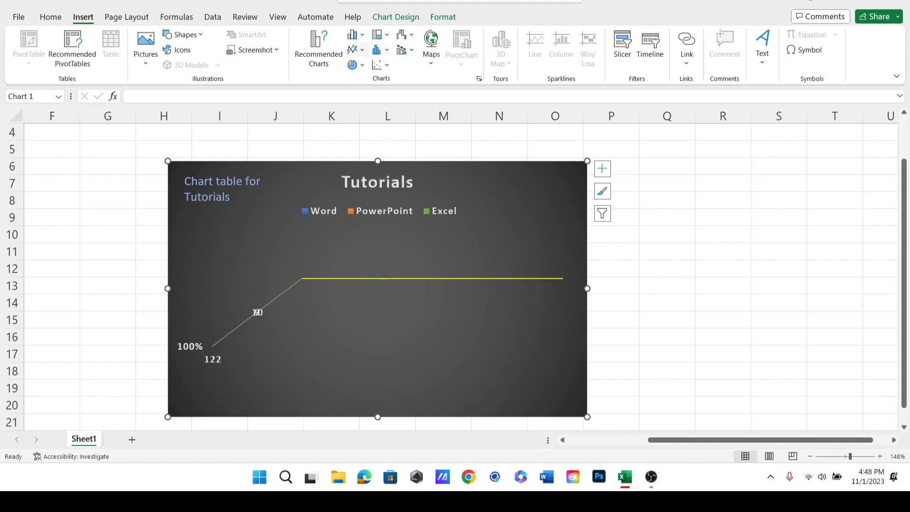
Try to turn the Tutorials chart into a histogram, and change it to the 3-D Column type with series arranged in depth.
{"action": "left_click", "coordinate": [379, 50]}
{"action": "left_click", "coordinate": [386, 90]}
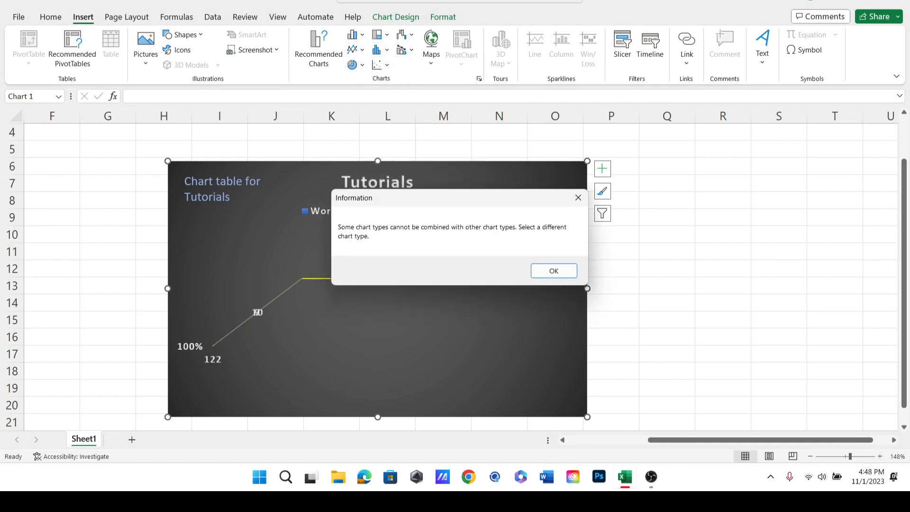
{"action": "left_click", "coordinate": [554, 271]}
{"action": "left_click", "coordinate": [358, 34]}
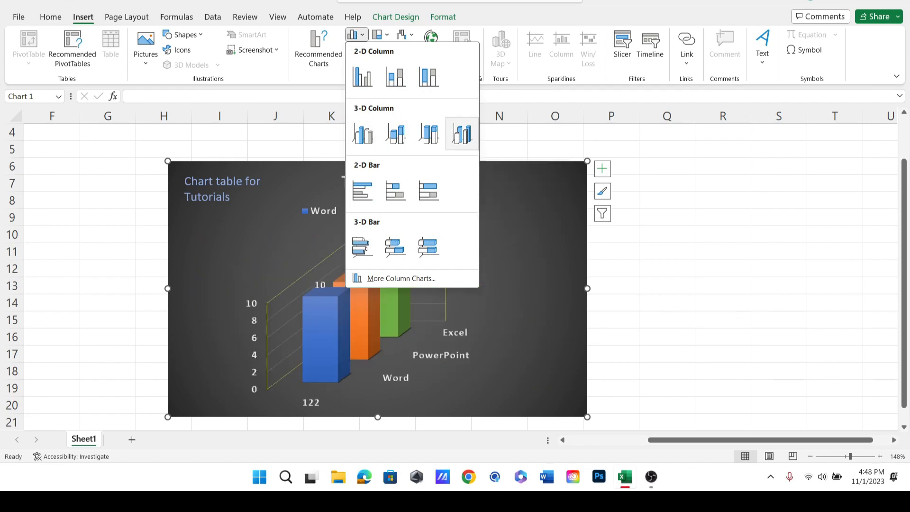
{"action": "left_click", "coordinate": [462, 133]}
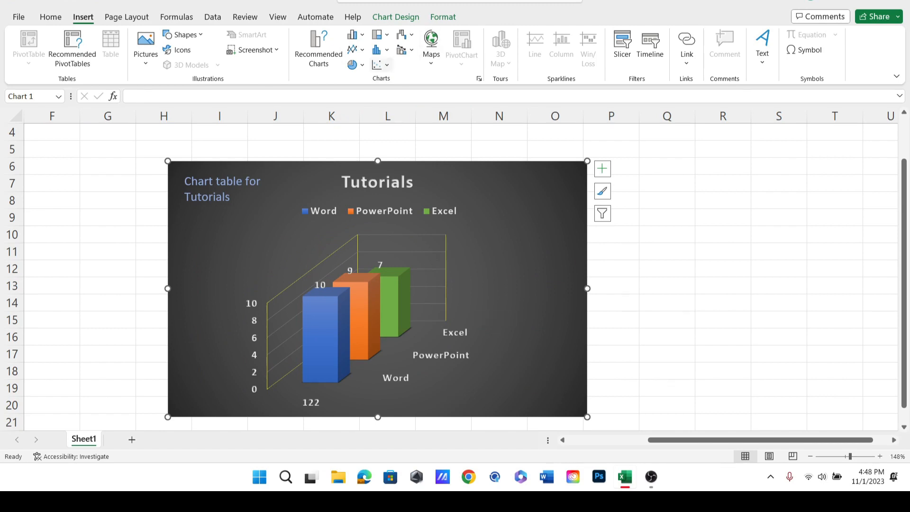
Change the Tutorials chart to a clustered column and line combo, and preview the other combo, scatter and pie types.
{"action": "left_click", "coordinate": [406, 51]}
{"action": "left_click", "coordinate": [411, 92]}
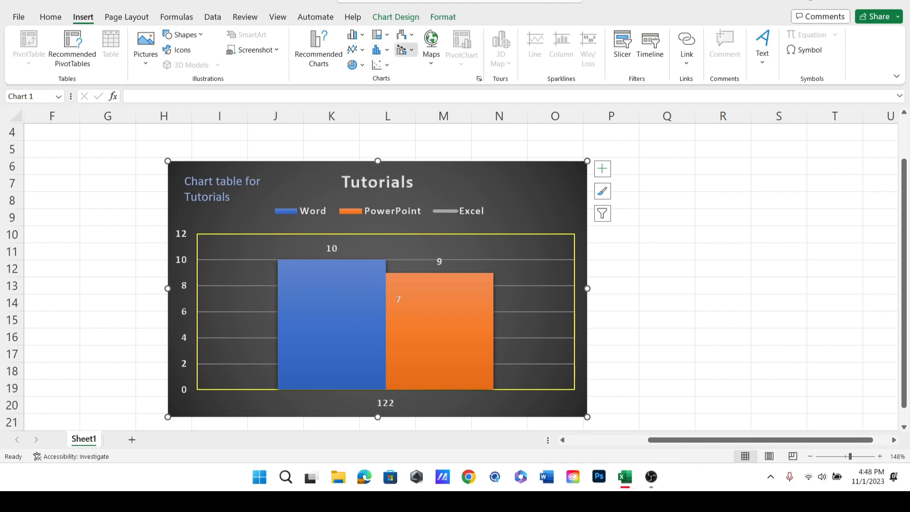
{"action": "left_click", "coordinate": [406, 50]}
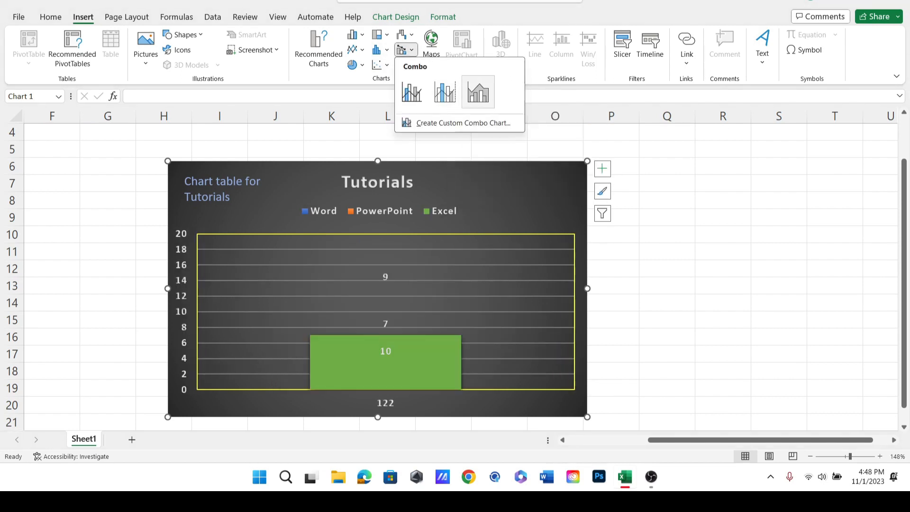
{"action": "left_click", "coordinate": [380, 65]}
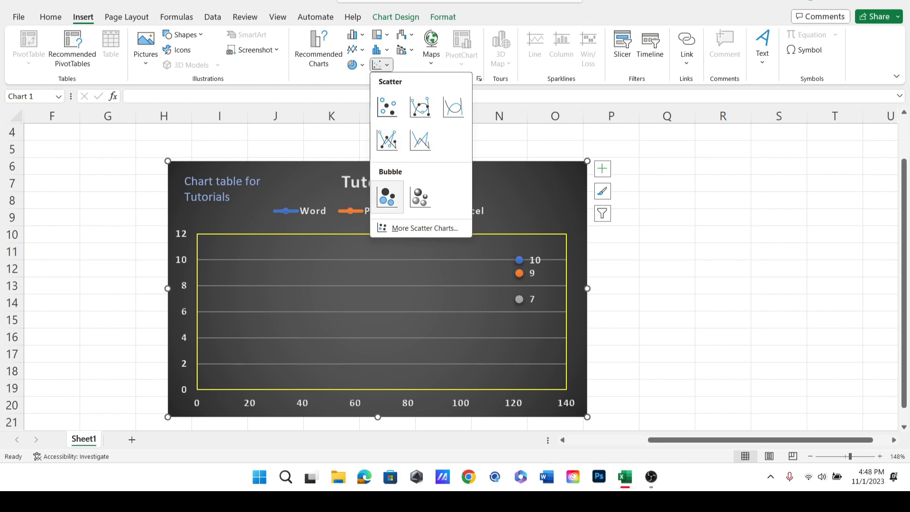
{"action": "key", "text": "Escape"}
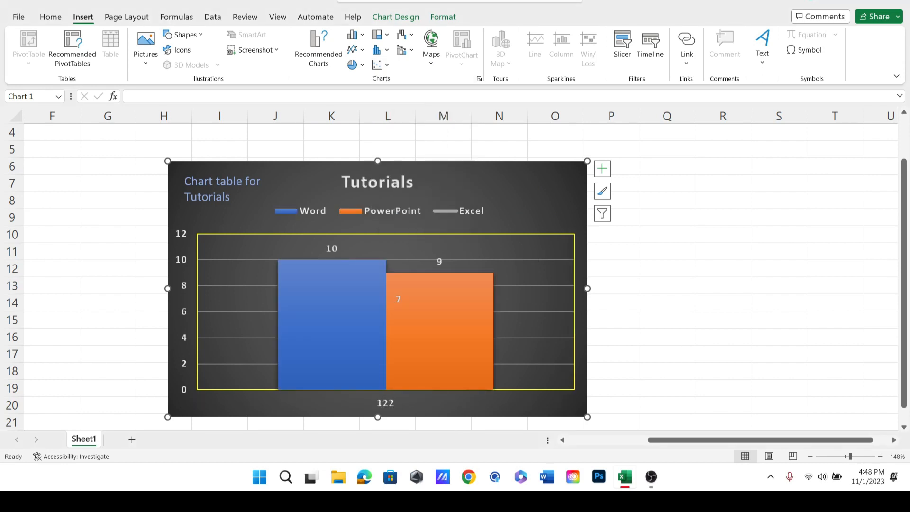
{"action": "left_click", "coordinate": [357, 65]}
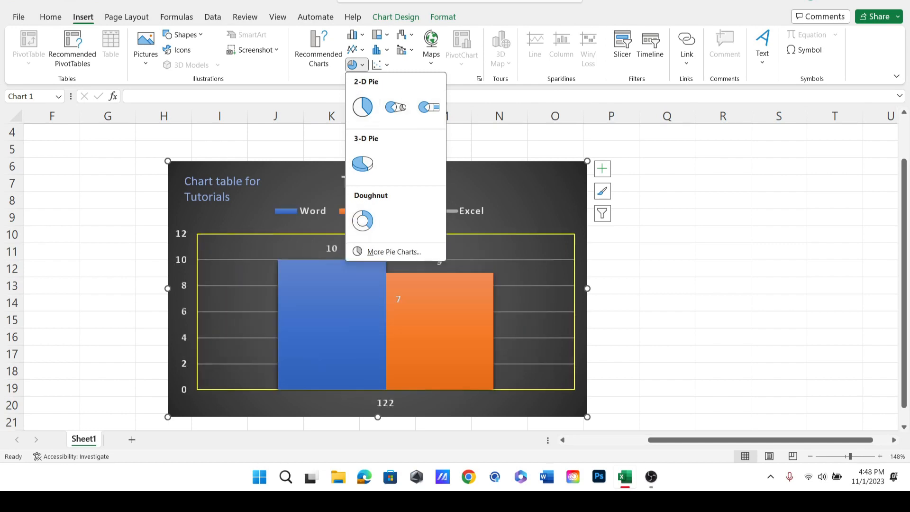
Change the Tutorials chart from the combo to the 3-D Column type that arranges the series in depth.
{"action": "left_click", "coordinate": [354, 35]}
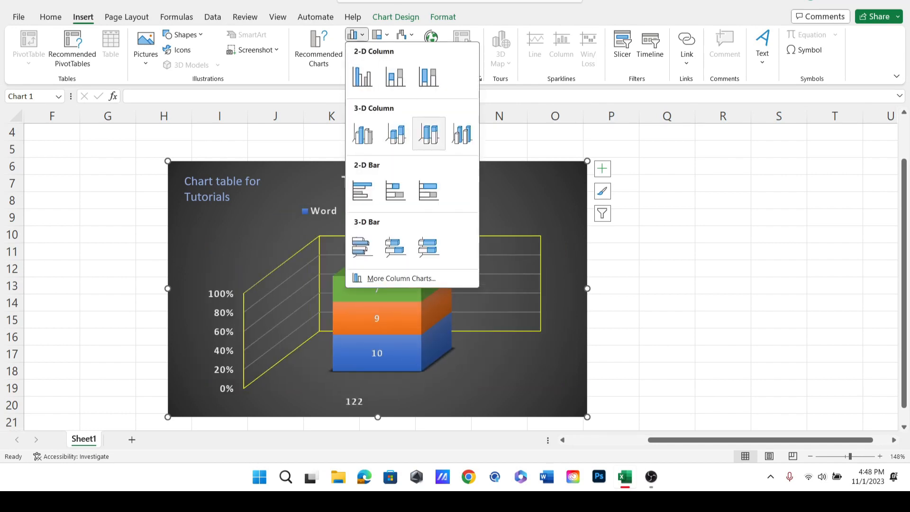
{"action": "left_click", "coordinate": [462, 134]}
{"action": "left_click", "coordinate": [494, 284]}
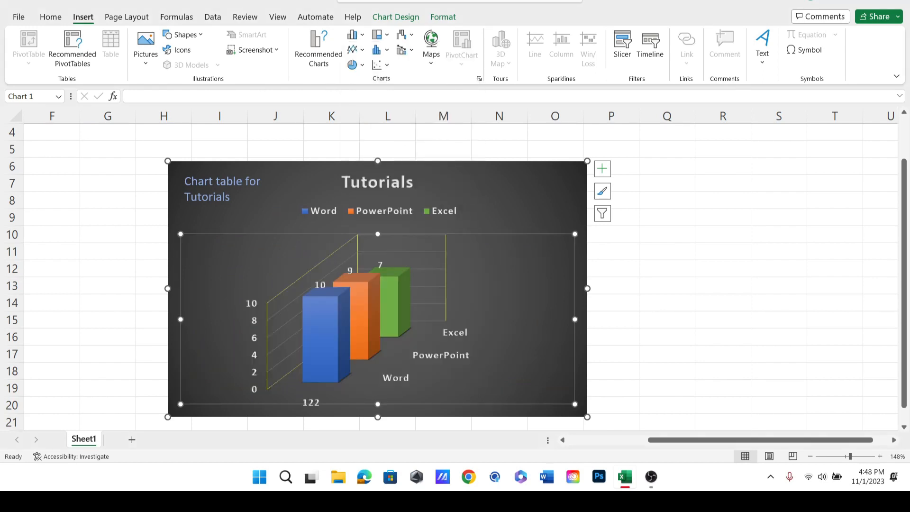
{"action": "left_click", "coordinate": [521, 199]}
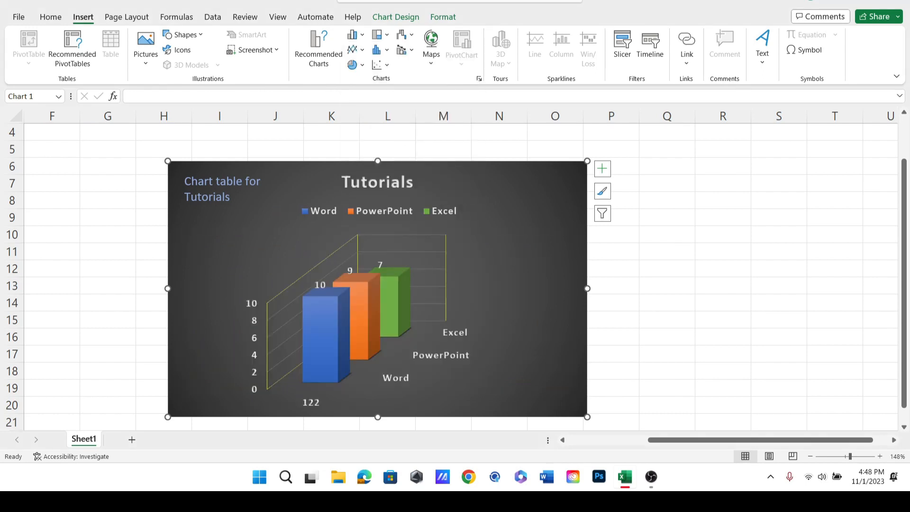
{"action": "scroll", "coordinate": [455, 275], "scroll_direction": "down", "scroll_amount": 1}
{"action": "scroll", "coordinate": [455, 275], "scroll_direction": "up", "scroll_amount": 1}
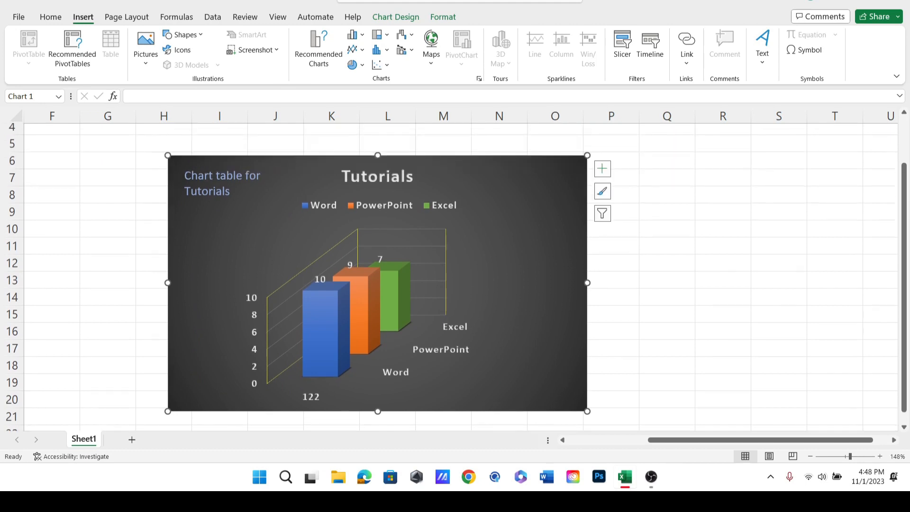
Insert the dark planet illustration from the stock images over the cells, into the Tutorials chart.
{"action": "left_click", "coordinate": [146, 47]}
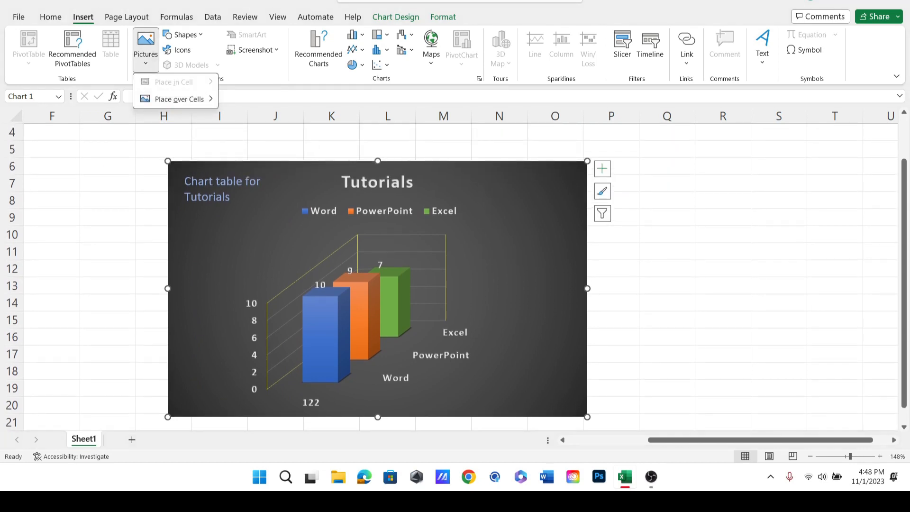
{"action": "mouse_move", "coordinate": [180, 99]}
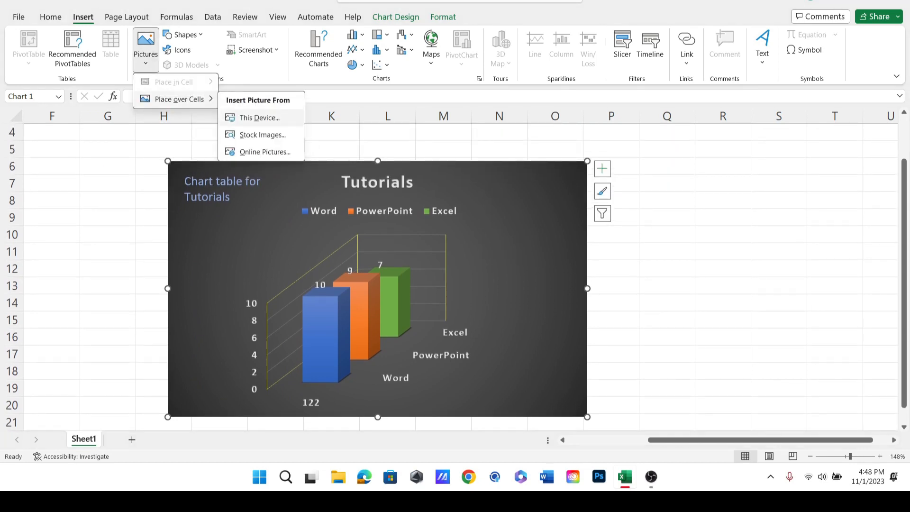
{"action": "left_click", "coordinate": [262, 134]}
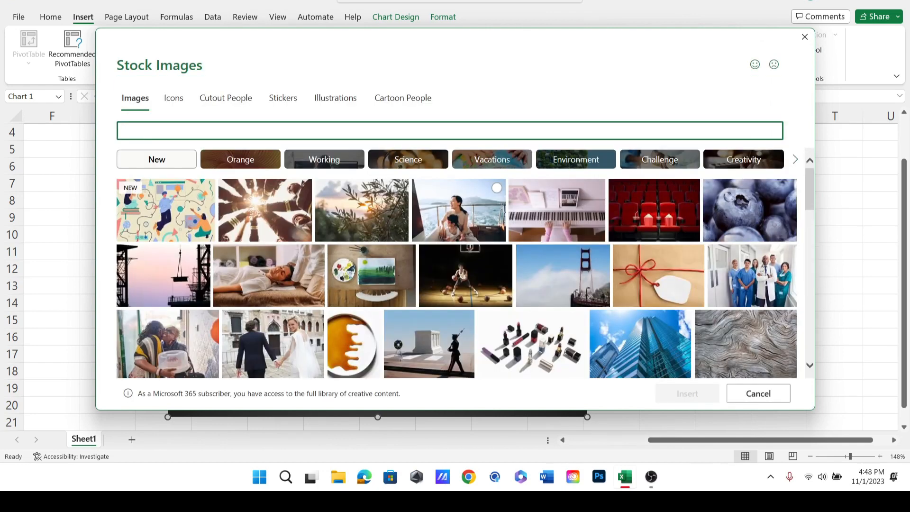
{"action": "left_click", "coordinate": [335, 98]}
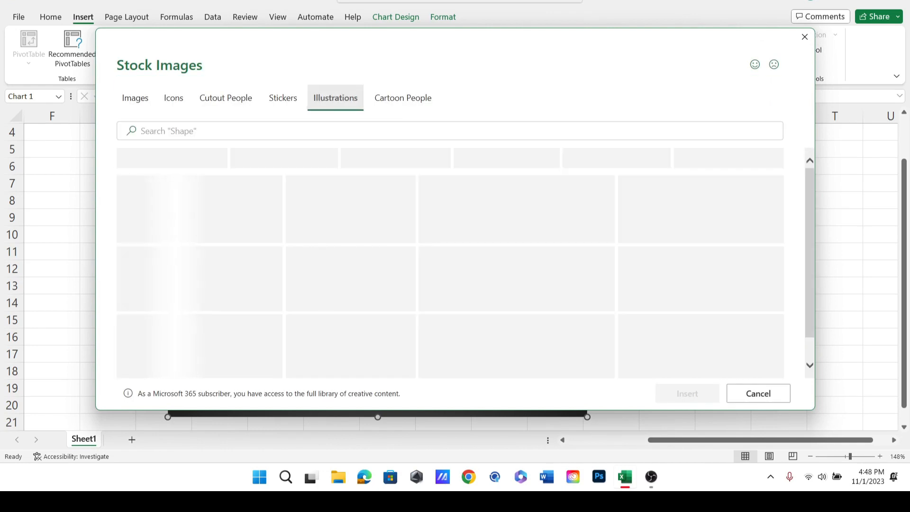
{"action": "scroll", "coordinate": [531, 294], "scroll_direction": "down", "scroll_amount": 5}
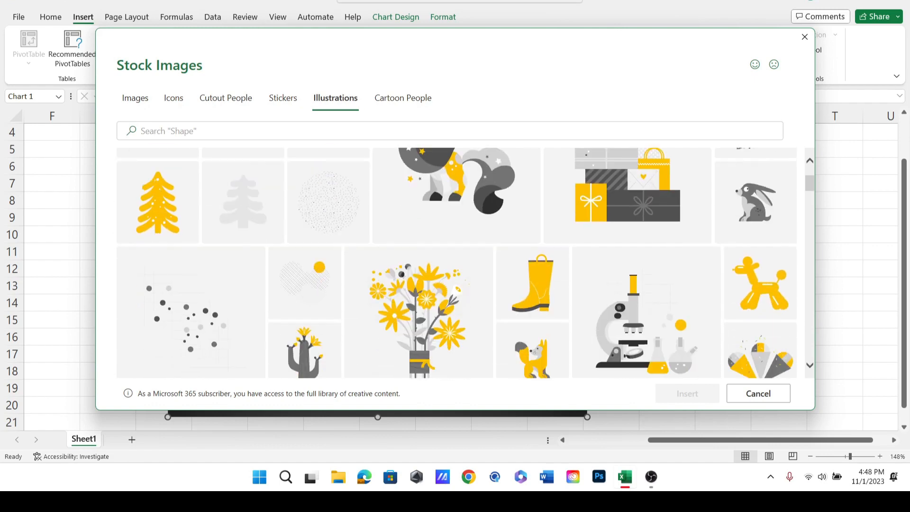
{"action": "scroll", "coordinate": [533, 296], "scroll_direction": "up", "scroll_amount": 2}
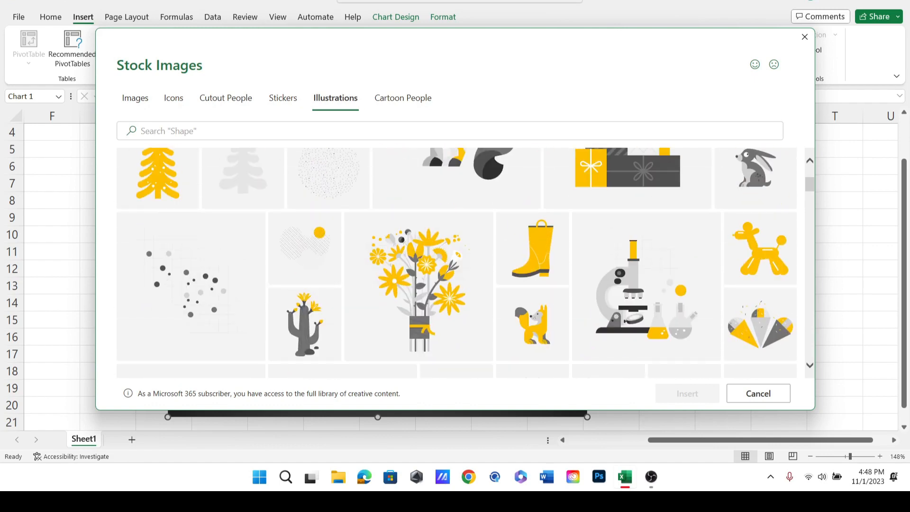
{"action": "scroll", "coordinate": [532, 296], "scroll_direction": "down", "scroll_amount": 2}
{"action": "scroll", "coordinate": [457, 263], "scroll_direction": "down", "scroll_amount": 3}
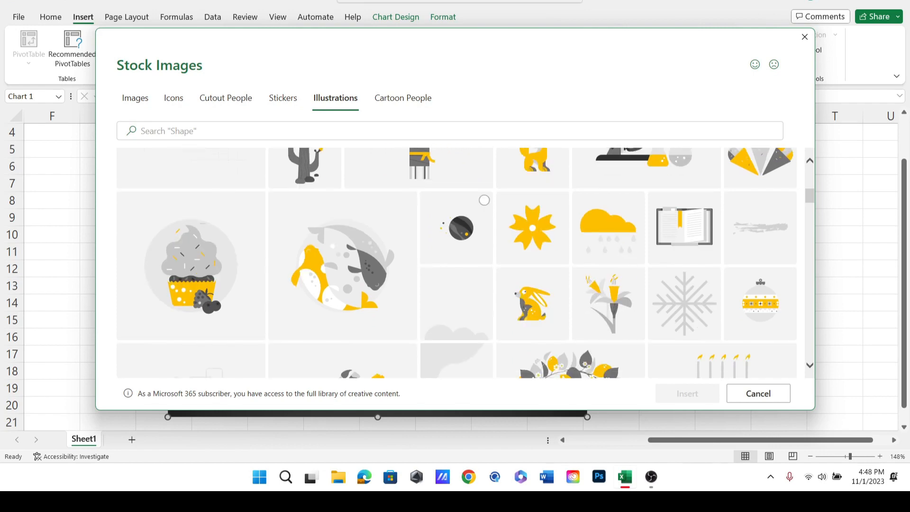
{"action": "left_click", "coordinate": [636, 248]}
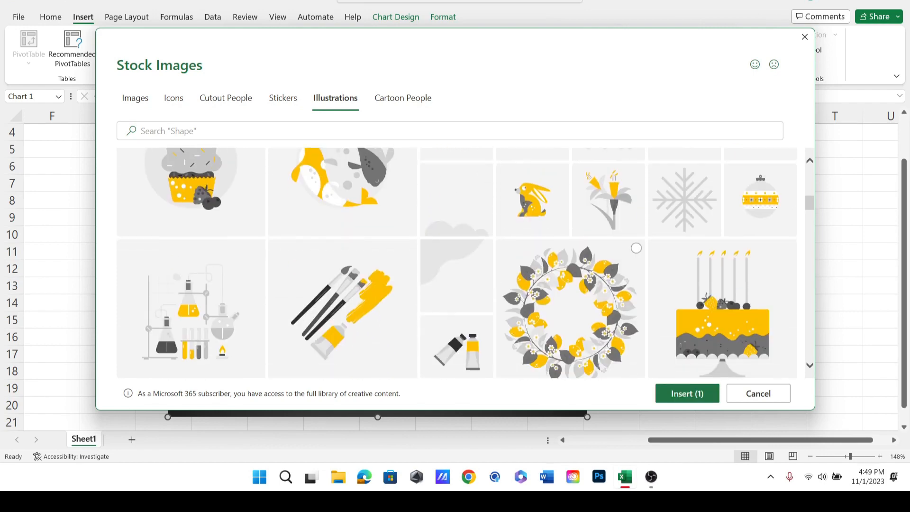
{"action": "left_click", "coordinate": [687, 393]}
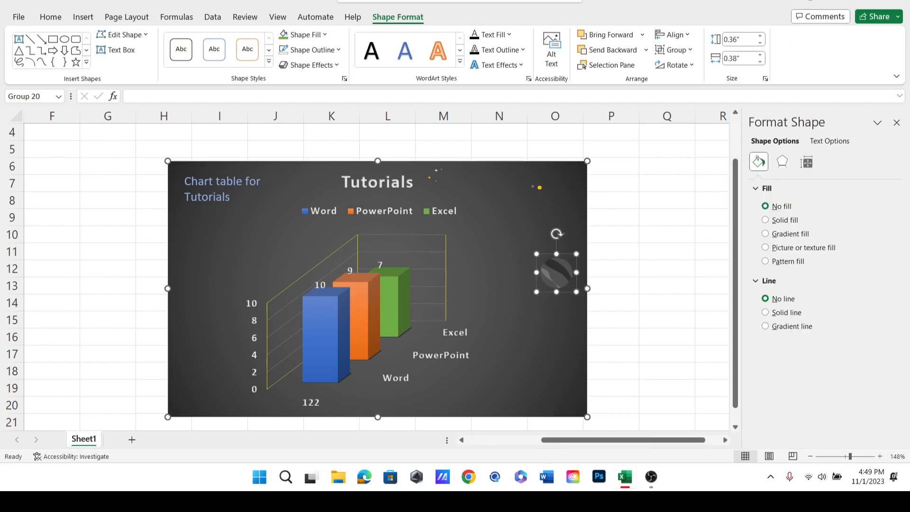
Move the planet's round body to the upper-right corner of the Tutorials chart and deselect it.
{"action": "left_click_drag", "start_coordinate": [556, 272], "coordinate": [565, 185]}
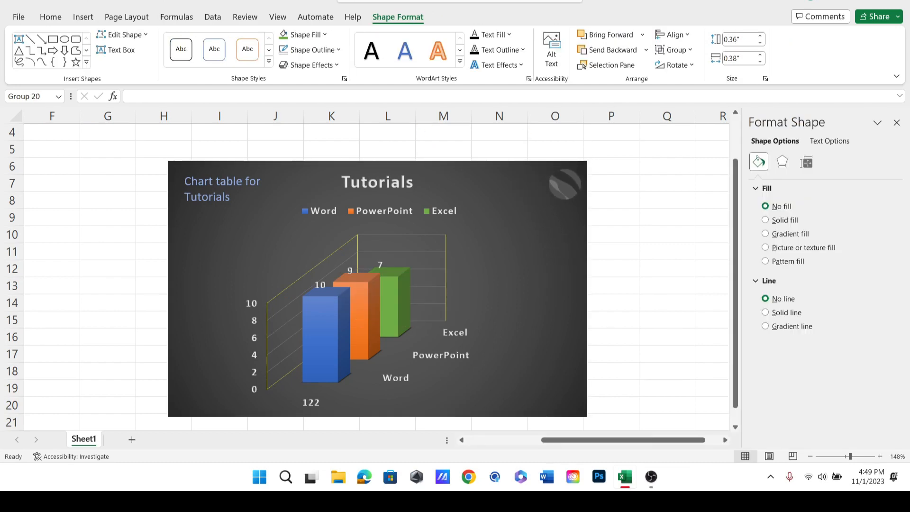
{"action": "left_click", "coordinate": [611, 218]}
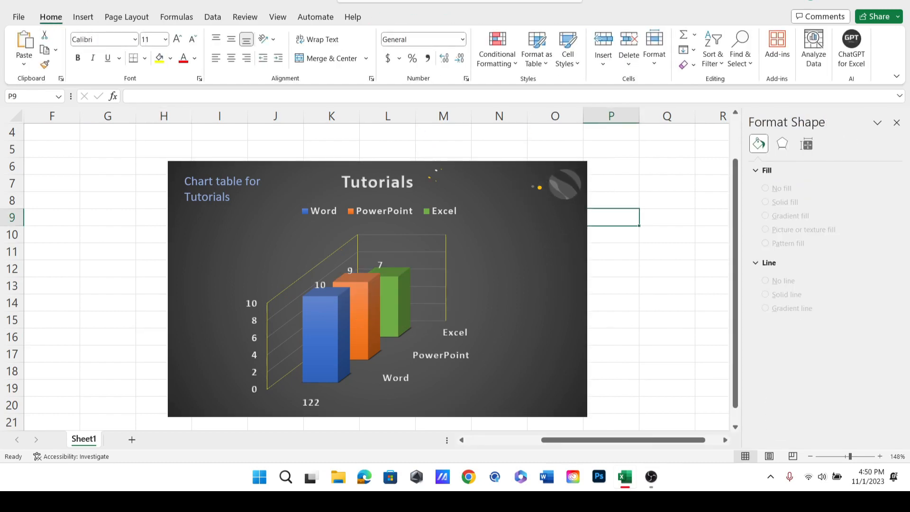
Review the sheet's margin presets and page orientation options.
{"action": "left_click", "coordinate": [126, 17]}
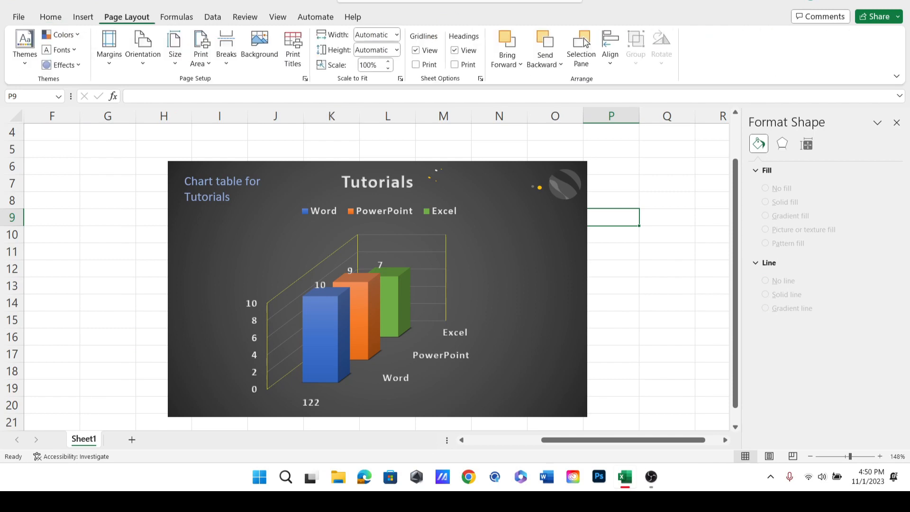
{"action": "left_click", "coordinate": [109, 48]}
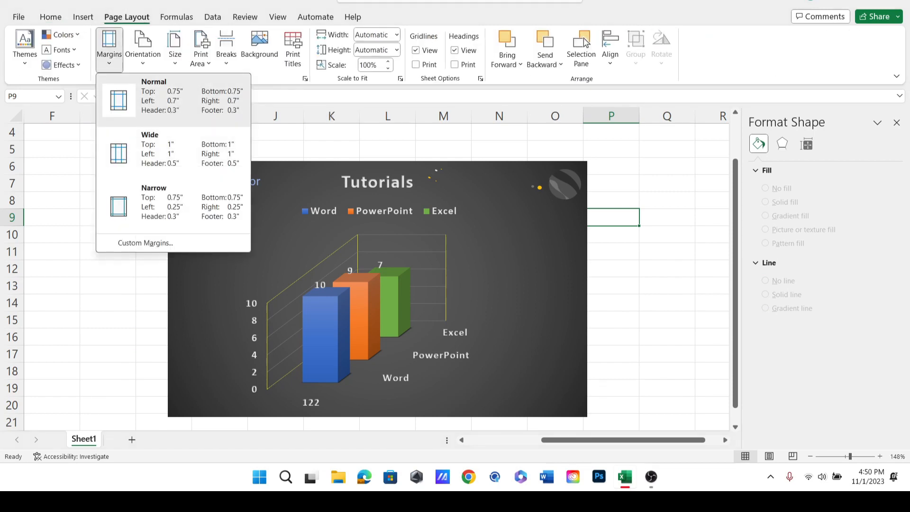
{"action": "left_click", "coordinate": [143, 48]}
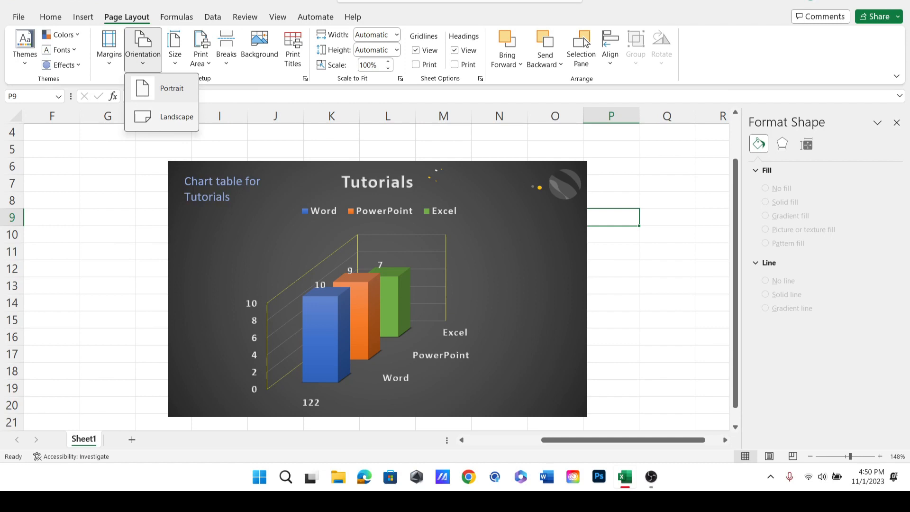
{"action": "key", "text": "Escape"}
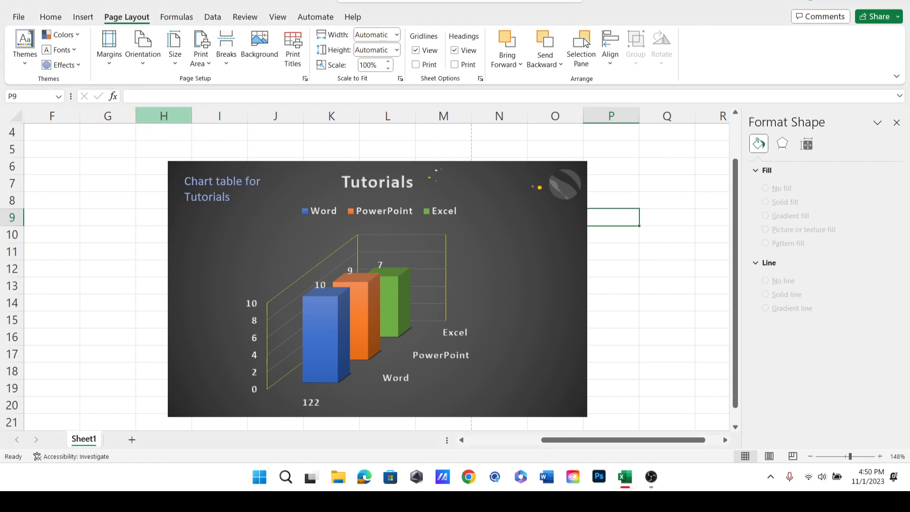
{"action": "scroll", "coordinate": [377, 277], "scroll_direction": "down", "scroll_amount": 3}
{"action": "scroll", "coordinate": [377, 277], "scroll_direction": "up", "scroll_amount": 3}
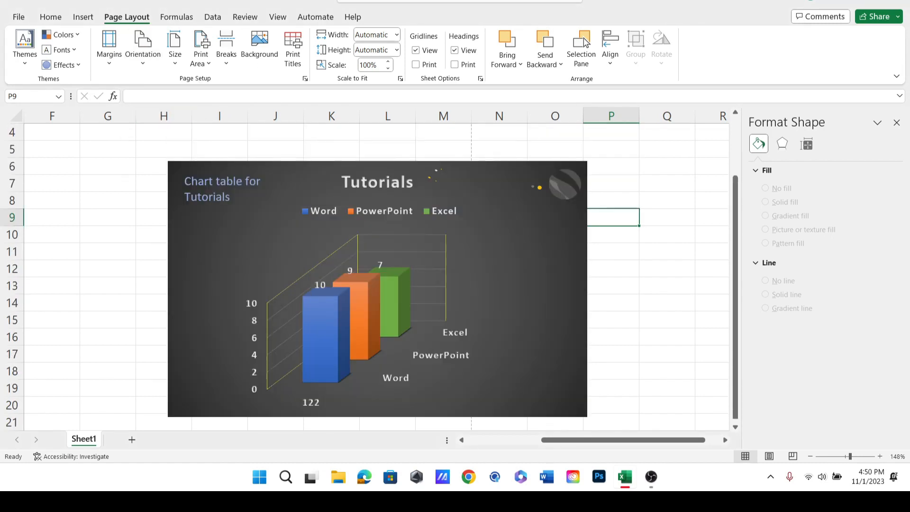
Review the sheet background picture sources and the print title settings, leaving both unchanged.
{"action": "left_click", "coordinate": [260, 48]}
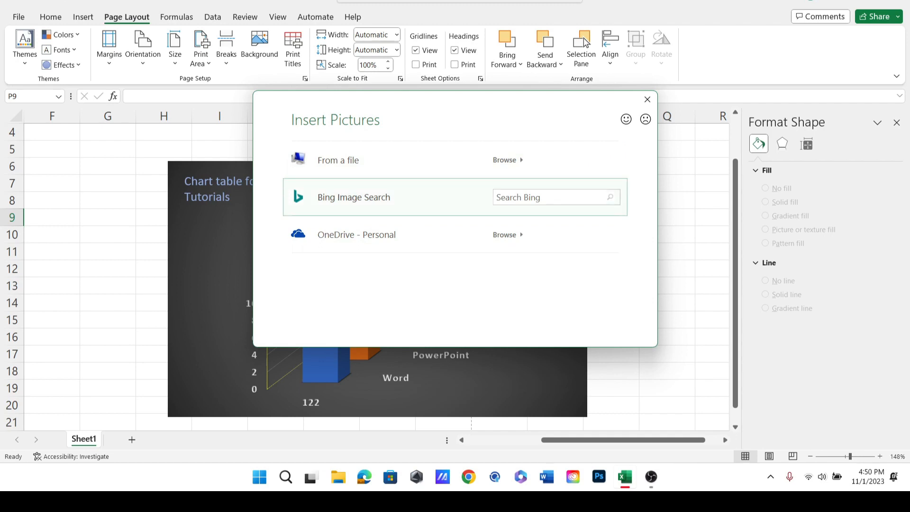
{"action": "left_click", "coordinate": [648, 99]}
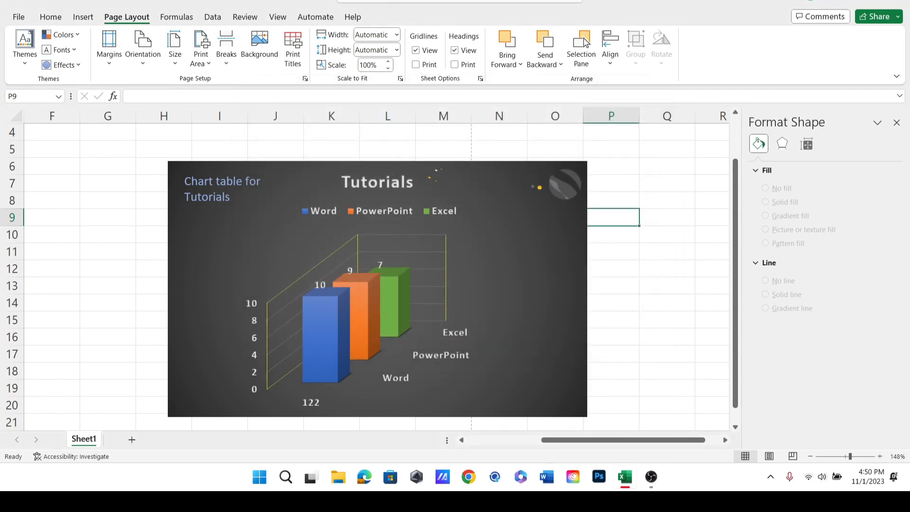
{"action": "left_click", "coordinate": [293, 47]}
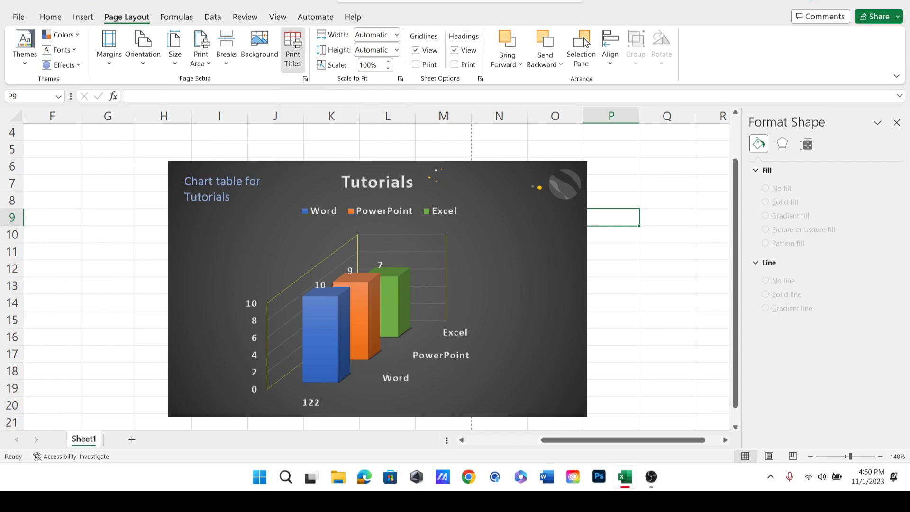
{"action": "mouse_move", "coordinate": [727, 100]}
{"action": "left_mouse_down"}
{"action": "mouse_move", "coordinate": [633, 114]}
{"action": "mouse_move", "coordinate": [731, 109]}
{"action": "left_mouse_up"}
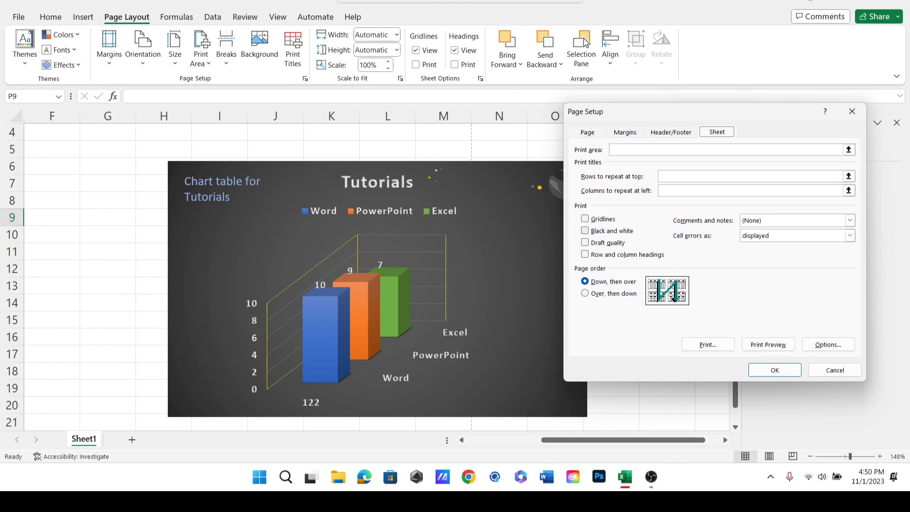
{"action": "left_click", "coordinate": [834, 370]}
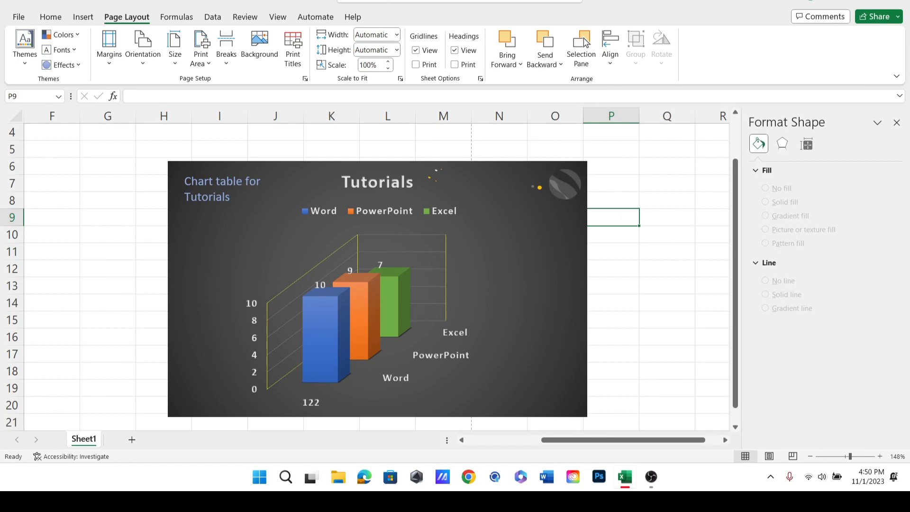
Set the sheet's paper size to A4 and look over the available workbook themes.
{"action": "left_click", "coordinate": [174, 48]}
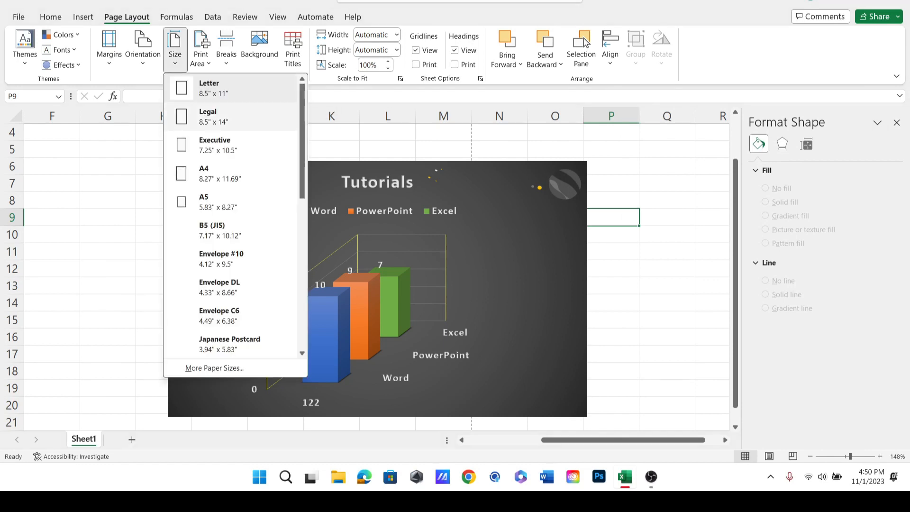
{"action": "left_click", "coordinate": [220, 174]}
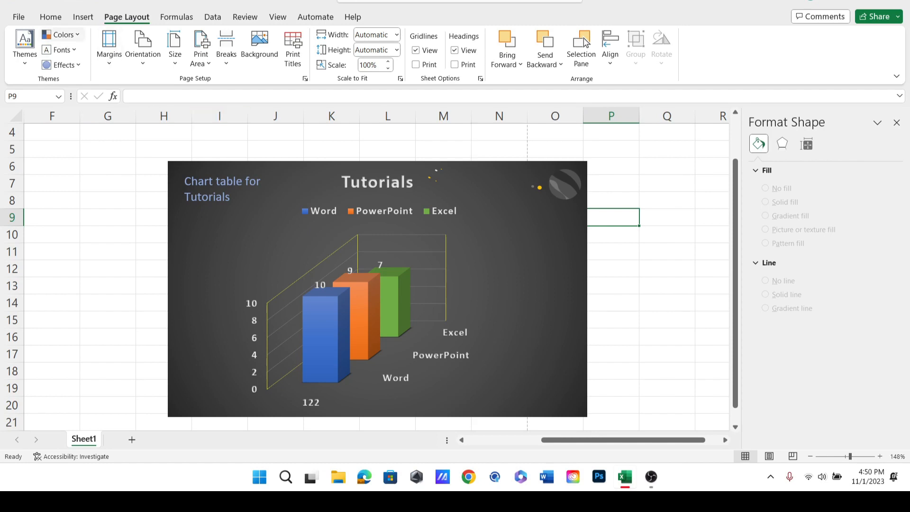
{"action": "left_click", "coordinate": [24, 48]}
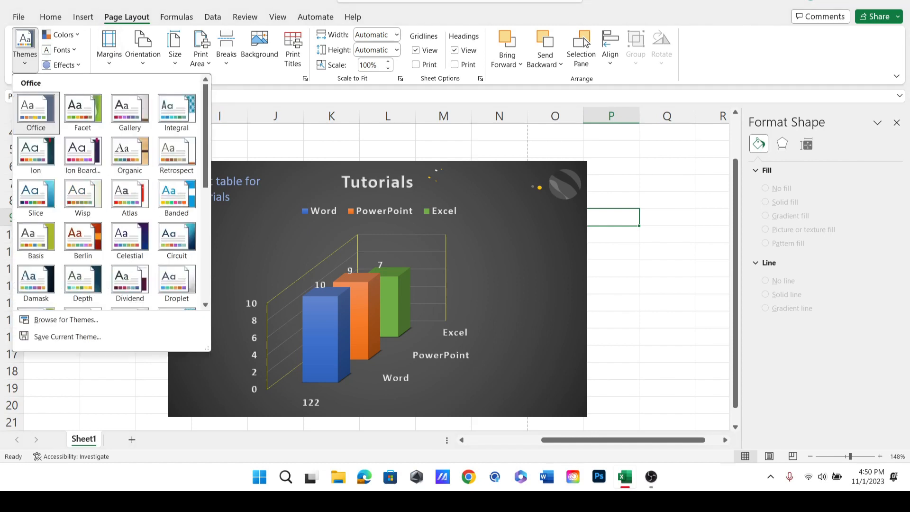
{"action": "left_click", "coordinate": [25, 47]}
{"action": "left_click", "coordinate": [25, 47]}
{"action": "left_click", "coordinate": [25, 47]}
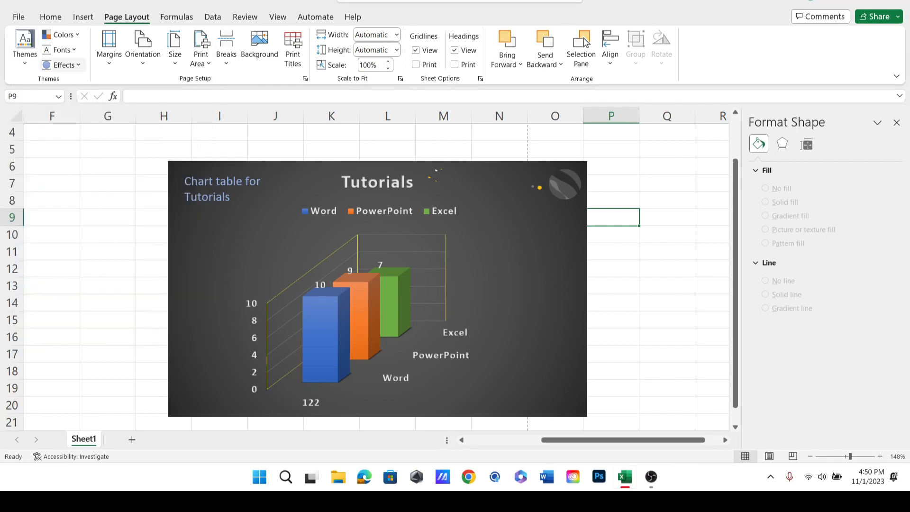
Move the Tutorials chart slightly up and to the left over the cells and deselect it.
{"action": "scroll", "coordinate": [294, 308], "scroll_direction": "down", "scroll_amount": 6}
{"action": "scroll", "coordinate": [294, 308], "scroll_direction": "up", "scroll_amount": 6}
{"action": "left_click", "coordinate": [294, 308]}
{"action": "left_click_drag", "start_coordinate": [512, 284], "coordinate": [487, 273]}
{"action": "left_click", "coordinate": [712, 252]}
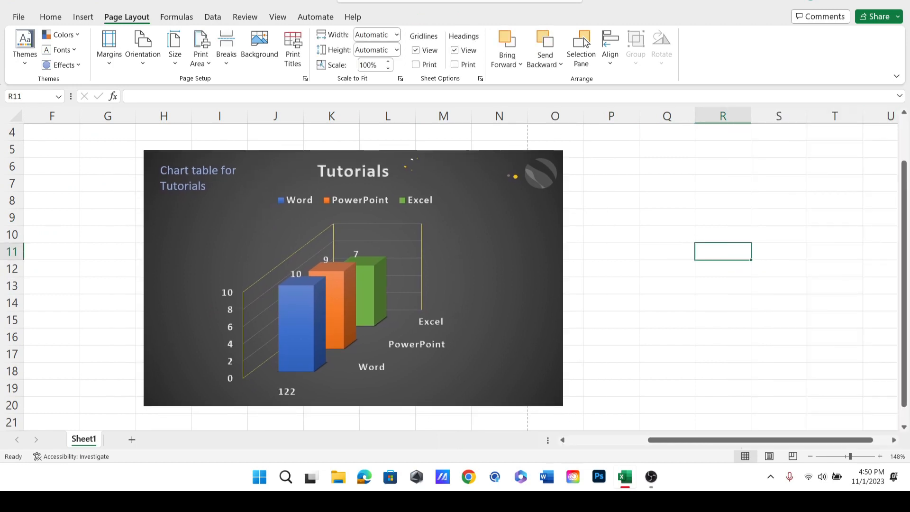
Switch the sheet to Page Break Preview and extend the print area's right edge to column X.
{"action": "left_click", "coordinate": [278, 16]}
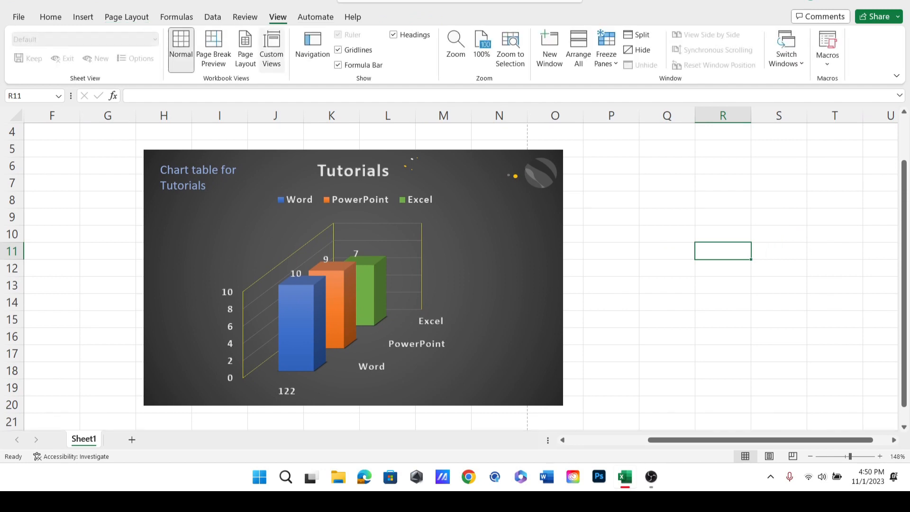
{"action": "left_click", "coordinate": [213, 49]}
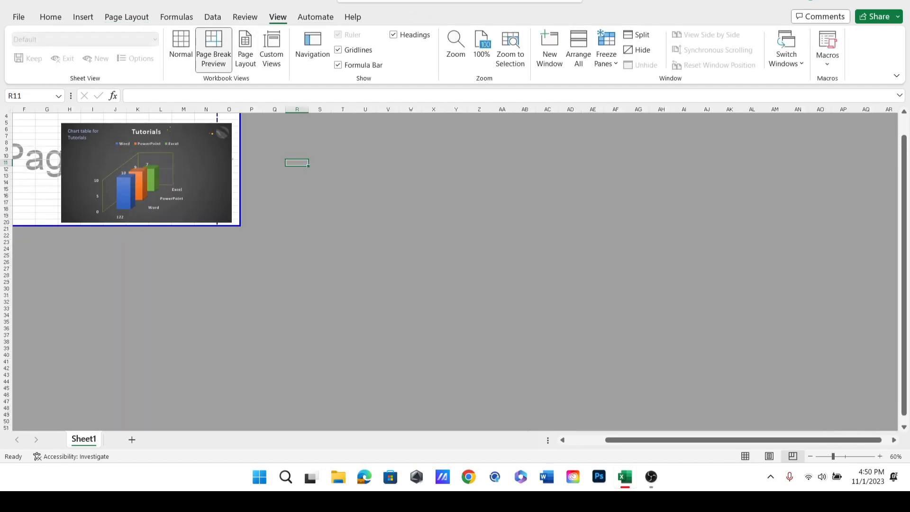
{"action": "scroll", "coordinate": [455, 270], "scroll_direction": "up", "scroll_amount": 1}
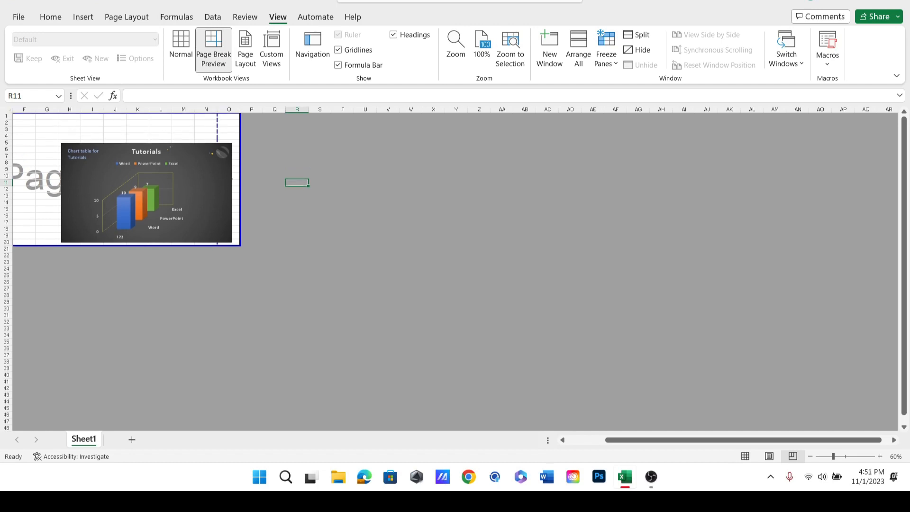
{"action": "left_click_drag", "start_coordinate": [217, 129], "coordinate": [446, 143]}
{"action": "left_click", "coordinate": [277, 129]}
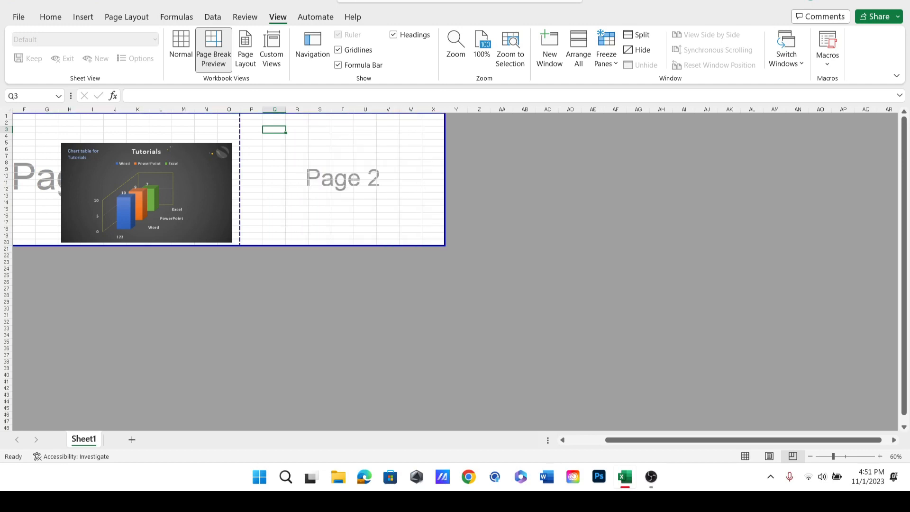
Extend the bottom edge of the print area down to row 26.
{"action": "left_click", "coordinate": [434, 249]}
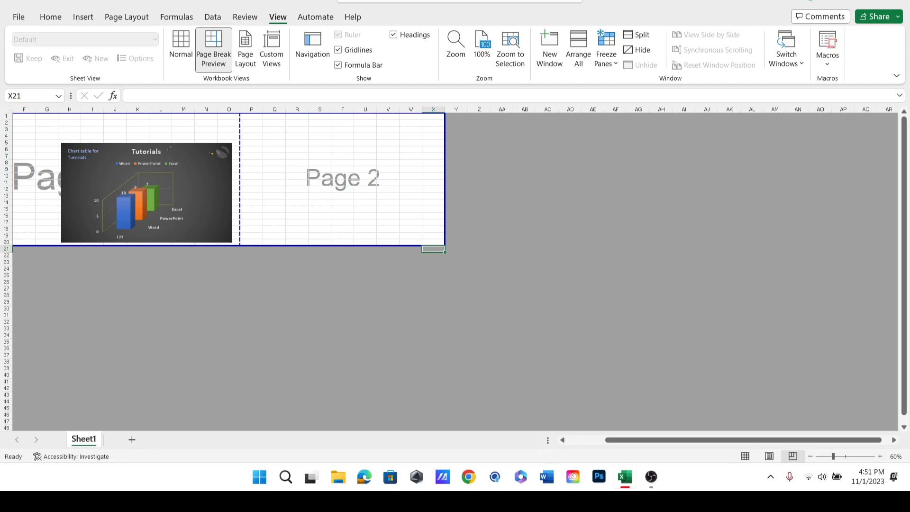
{"action": "left_click", "coordinate": [410, 222]}
{"action": "left_click_drag", "start_coordinate": [411, 246], "coordinate": [410, 285]}
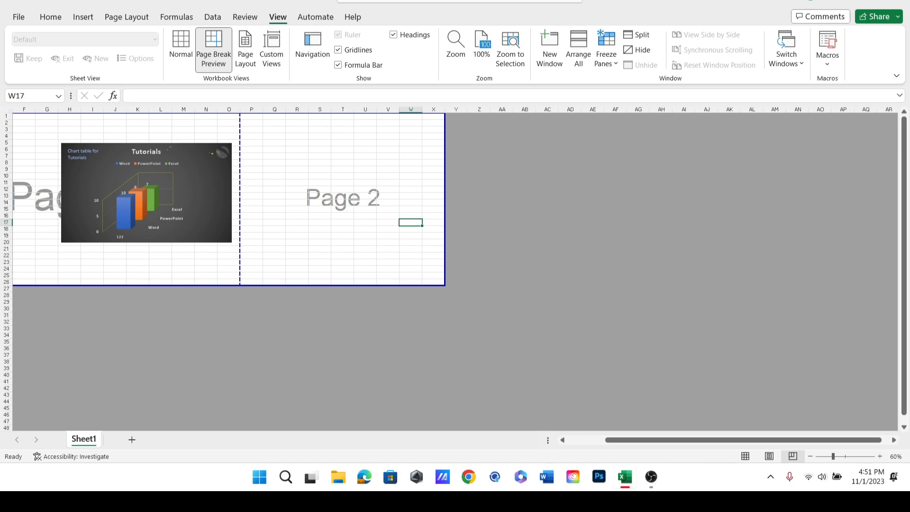
Jump between the Print_Area range and the Tutorials chart using workbook Navigation, and close it with a single cell selected.
{"action": "left_click", "coordinate": [312, 46]}
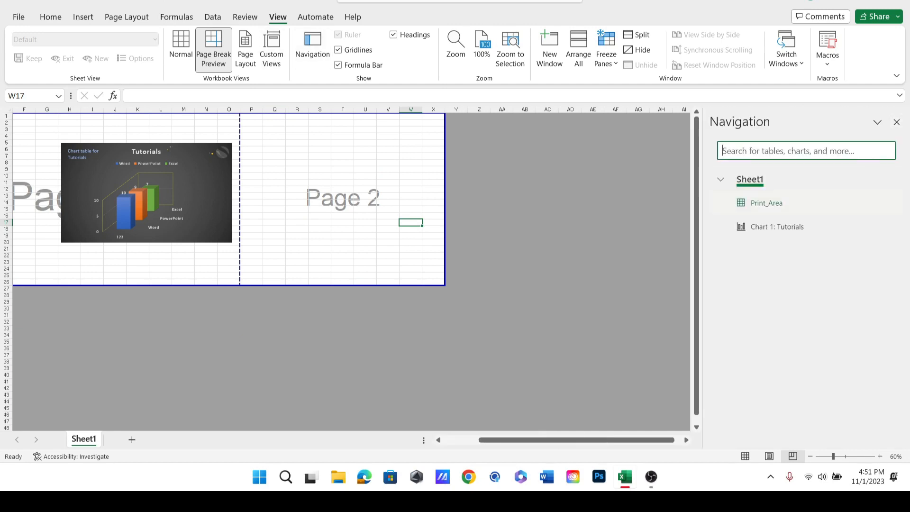
{"action": "left_click", "coordinate": [767, 203]}
{"action": "left_click", "coordinate": [777, 227]}
{"action": "left_click", "coordinate": [766, 203]}
{"action": "left_click", "coordinate": [777, 226]}
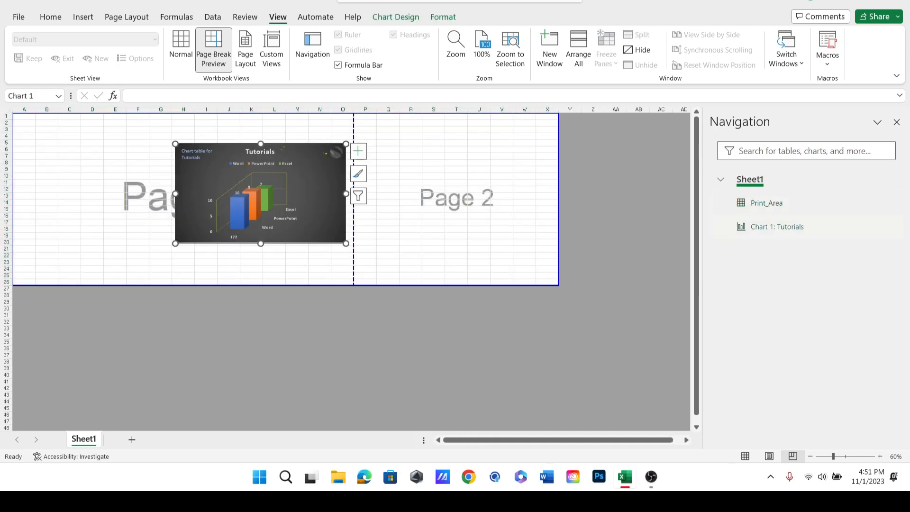
{"action": "left_click", "coordinate": [767, 202]}
{"action": "left_click", "coordinate": [777, 227]}
{"action": "left_click", "coordinate": [767, 203]}
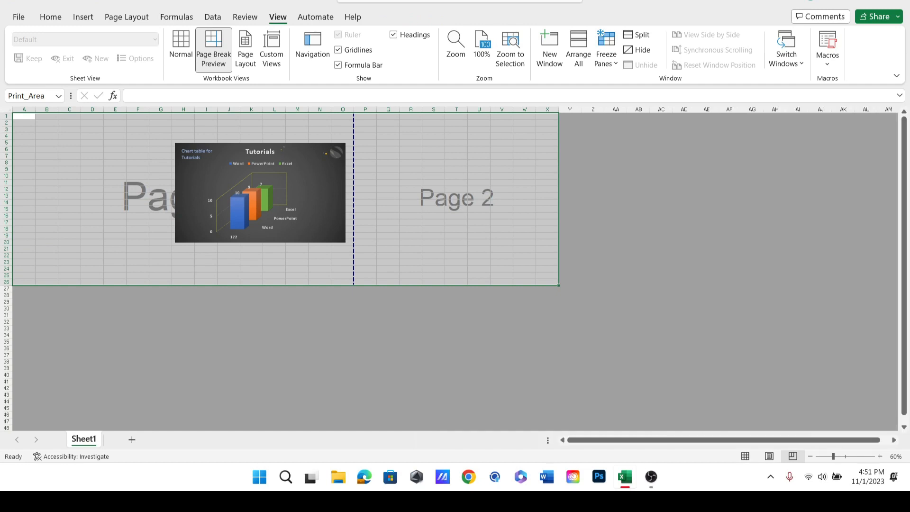
{"action": "left_click", "coordinate": [896, 122]}
{"action": "left_click", "coordinate": [479, 150]}
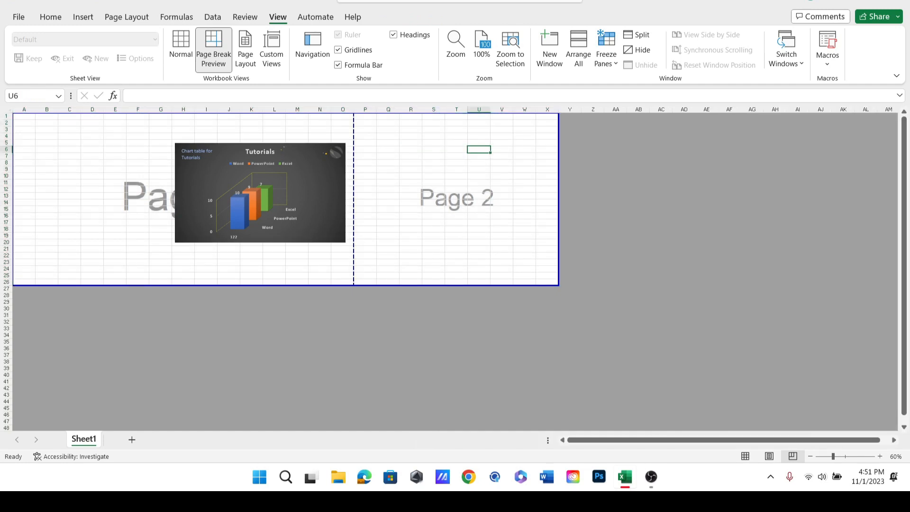
Zoom the page break preview to 99% and return the sheet to Normal view.
{"action": "left_click", "coordinate": [206, 123]}
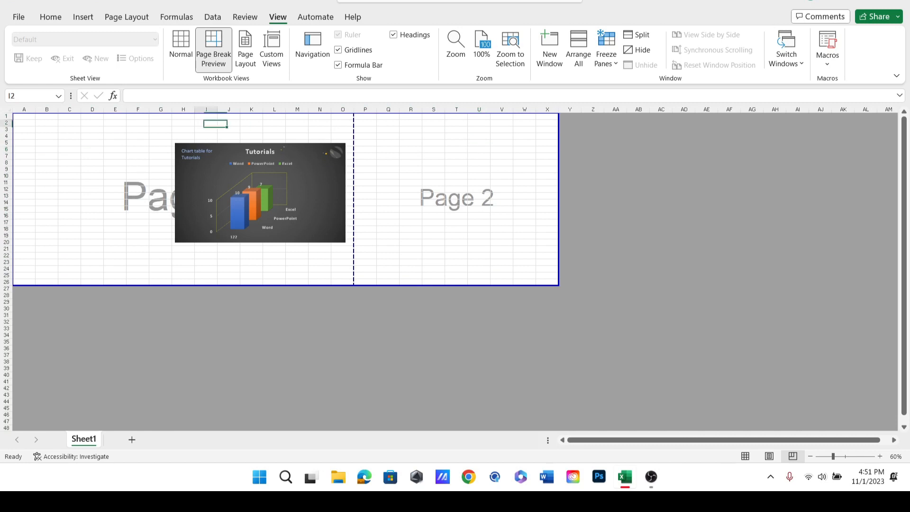
{"action": "left_click", "coordinate": [845, 457]}
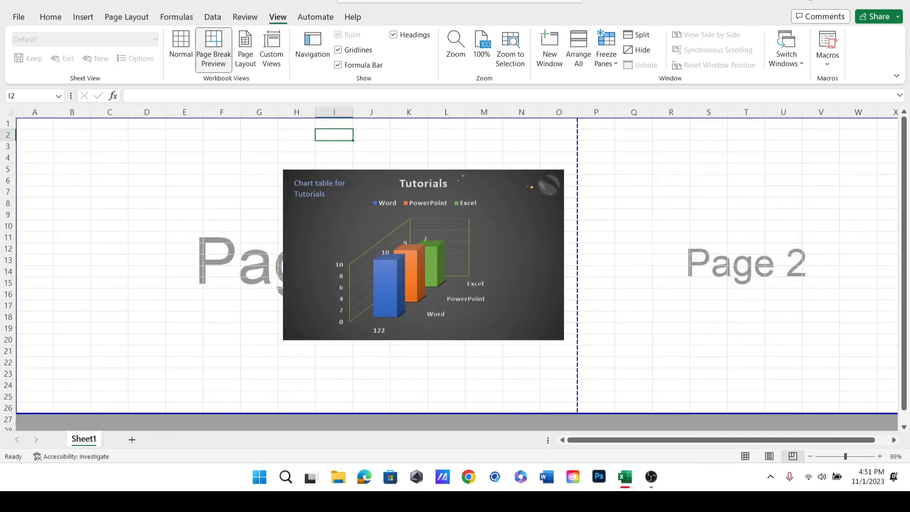
{"action": "left_click", "coordinate": [180, 48]}
{"action": "scroll", "coordinate": [556, 216], "scroll_direction": "down", "scroll_amount": 6}
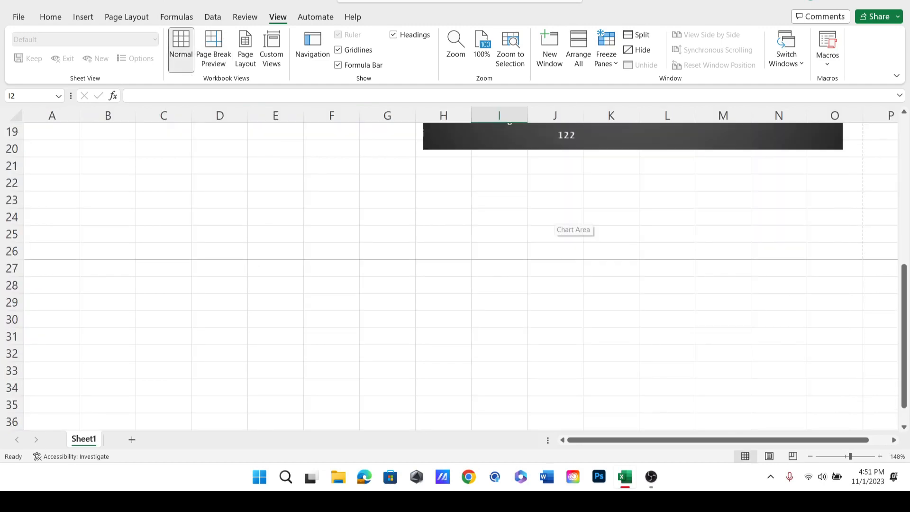
{"action": "scroll", "coordinate": [555, 215], "scroll_direction": "up", "scroll_amount": 6}
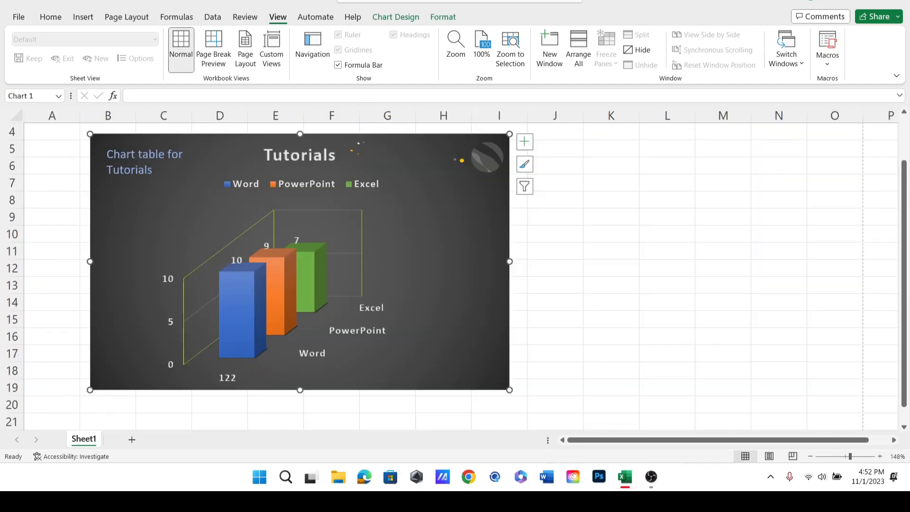